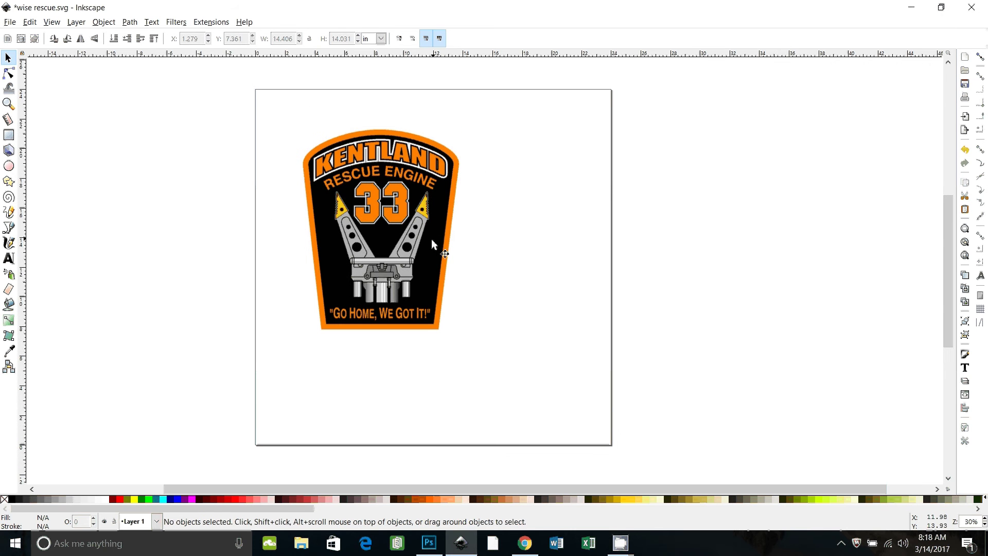
- Drag the embedded Kentland Rescue Engine 33 badge image up and left toward the page's top-left corner
left_click_drag(377, 250, 363, 215)
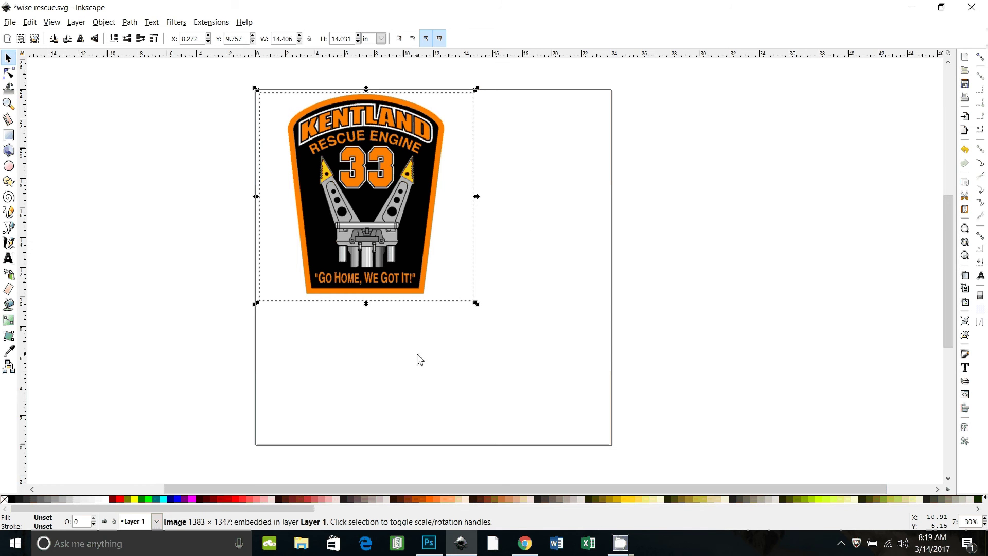
- Open Path > Trace Bitmap for the badge image
left_click(129, 23)
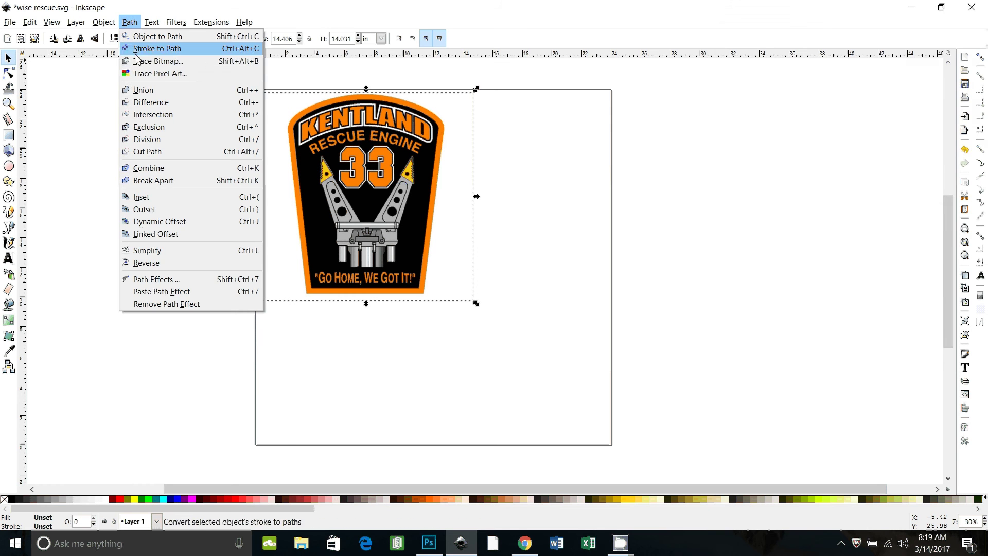
left_click(157, 61)
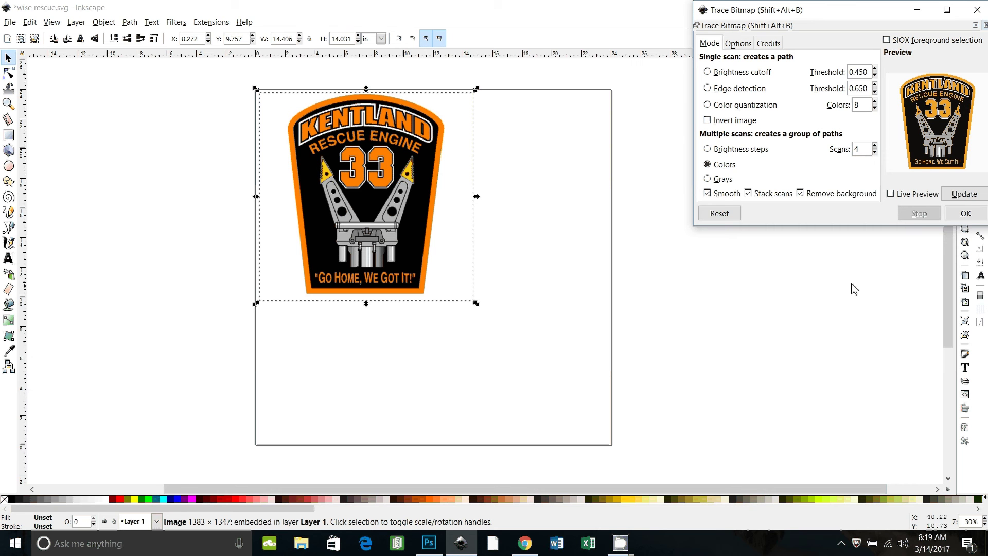
- Run the colour trace, place the 3-path traced group right of the original, and close Trace Bitmap
left_click(966, 214)
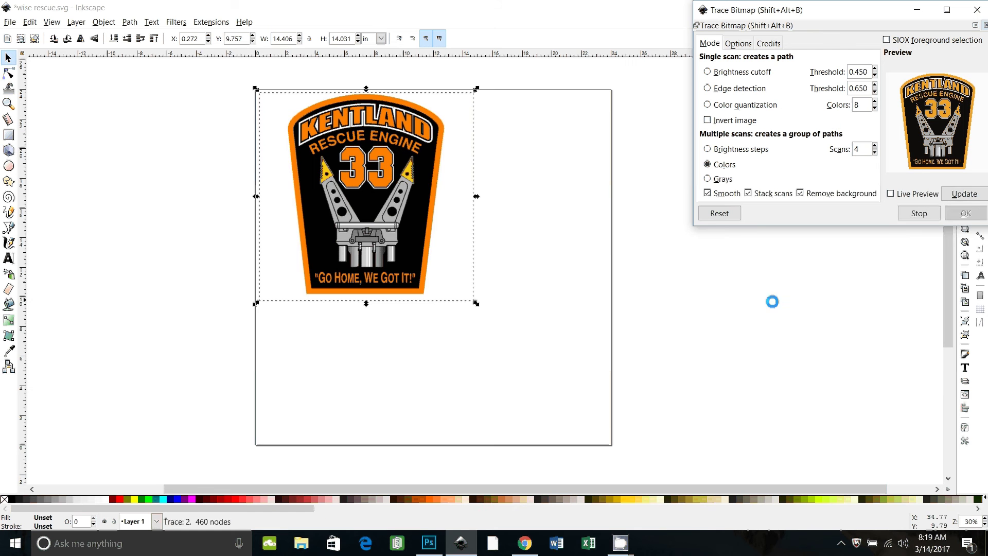
mouse_move(391, 208)
left_mouse_down()
mouse_move(562, 203)
mouse_move(552, 201)
left_mouse_up()
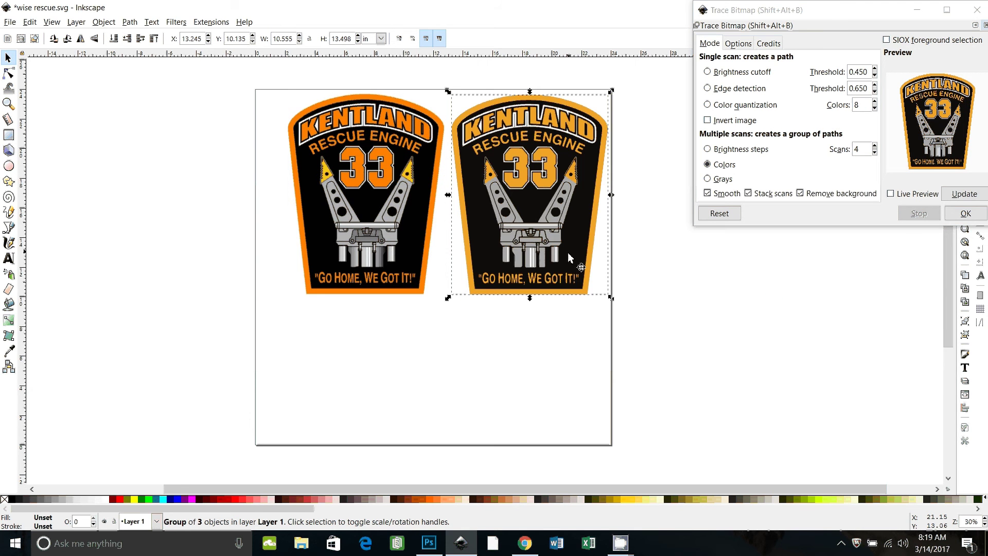
mouse_move(548, 153)
left_mouse_down()
mouse_move(588, 185)
mouse_move(547, 231)
left_mouse_up()
left_click(376, 205)
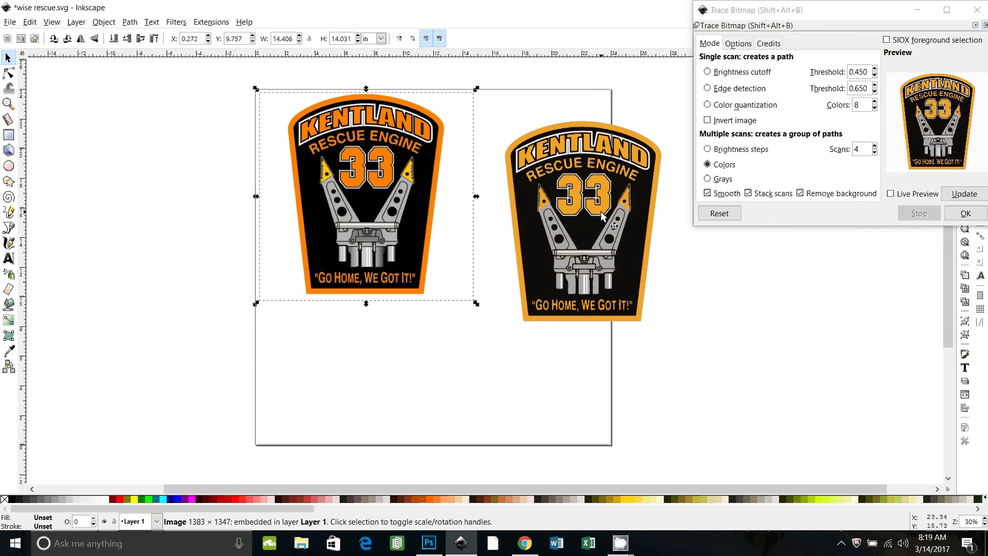
left_click(986, 32)
left_click(985, 26)
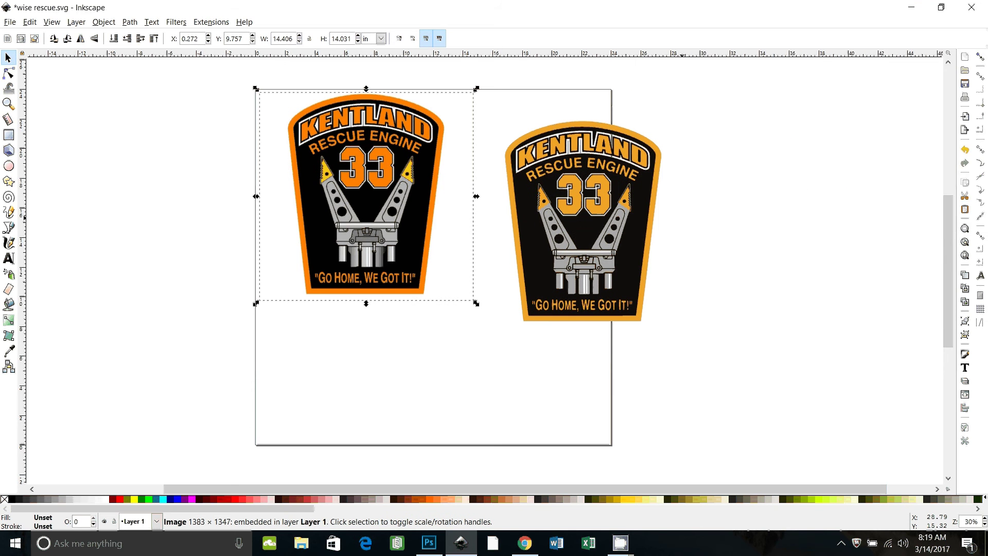
- Move the original bitmap off to the left and pull the black traced layer out of the group
left_click_drag(360, 205, 119, 212)
left_click(505, 259)
mouse_move(506, 258)
left_mouse_down()
mouse_move(490, 247)
mouse_move(353, 239)
left_mouse_up()
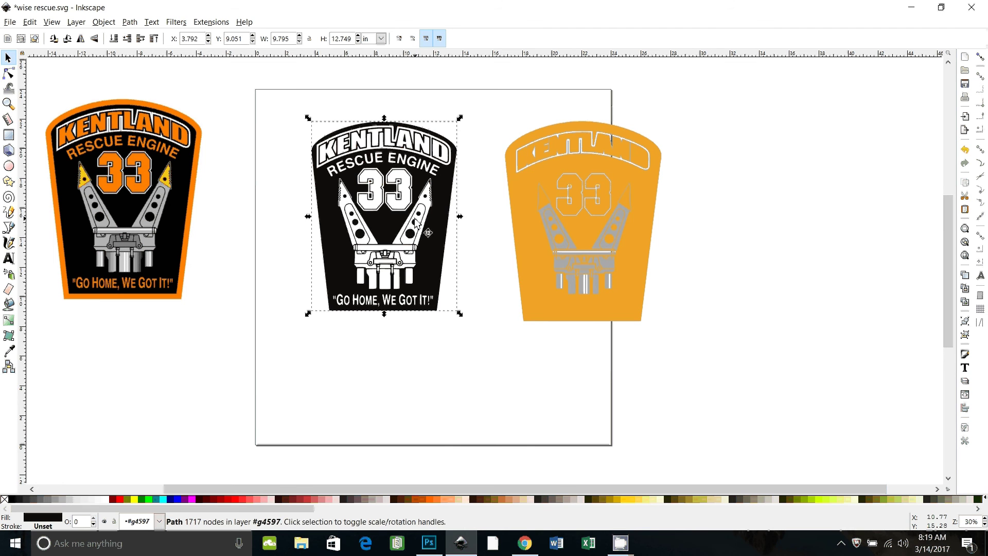
mouse_move(451, 226)
left_mouse_down()
mouse_move(635, 234)
mouse_move(438, 236)
left_mouse_up()
- Spread the orange and grey paths apart, then place the black badge on the page, zoomed to fit
left_click(616, 240)
mouse_move(616, 241)
left_mouse_down()
mouse_move(712, 262)
mouse_move(799, 237)
left_mouse_up()
mouse_move(637, 247)
left_mouse_down()
mouse_move(588, 250)
mouse_move(674, 237)
left_mouse_up()
left_click(590, 351)
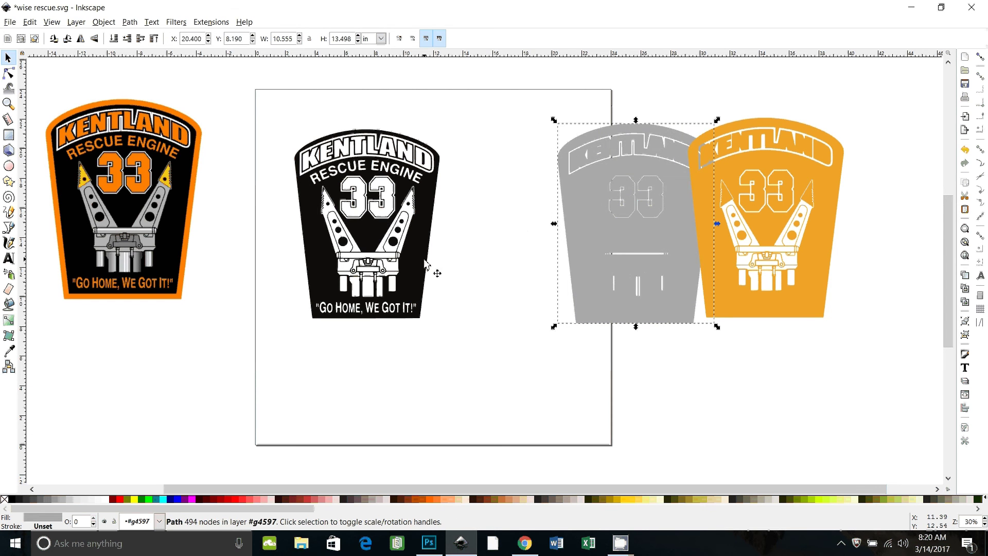
left_click_drag(423, 261, 479, 331)
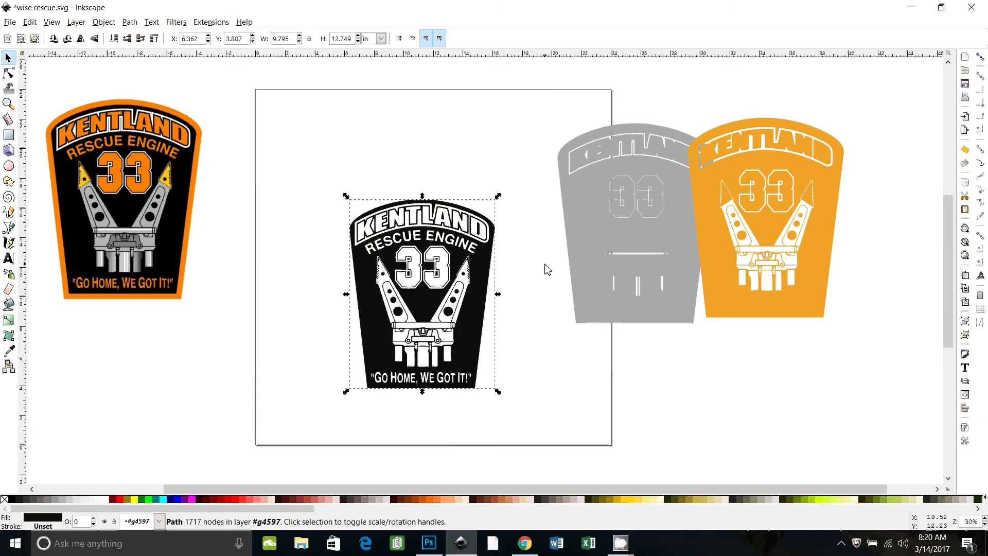
key("3")
key("minus")
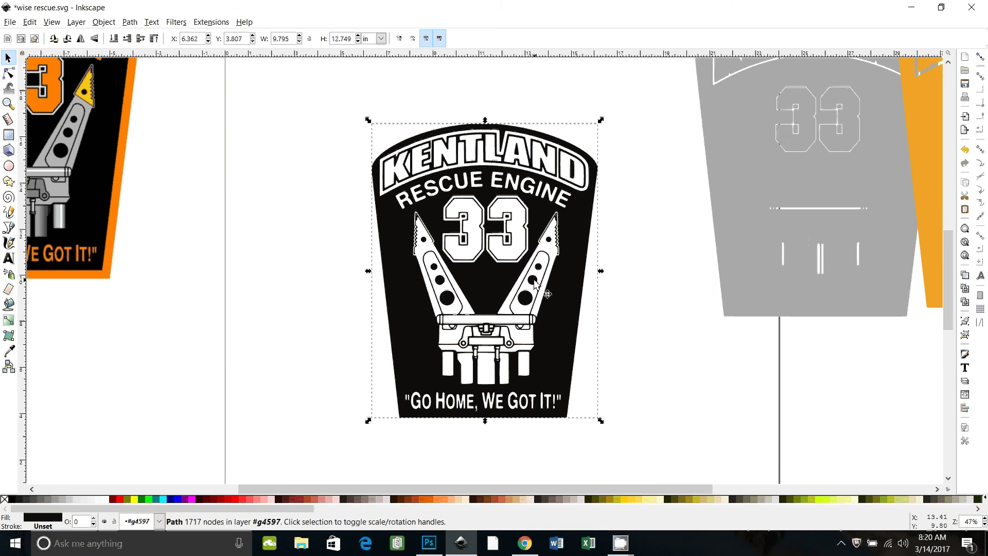
key("plus")
left_click_drag(610, 266, 570, 274)
key("n")
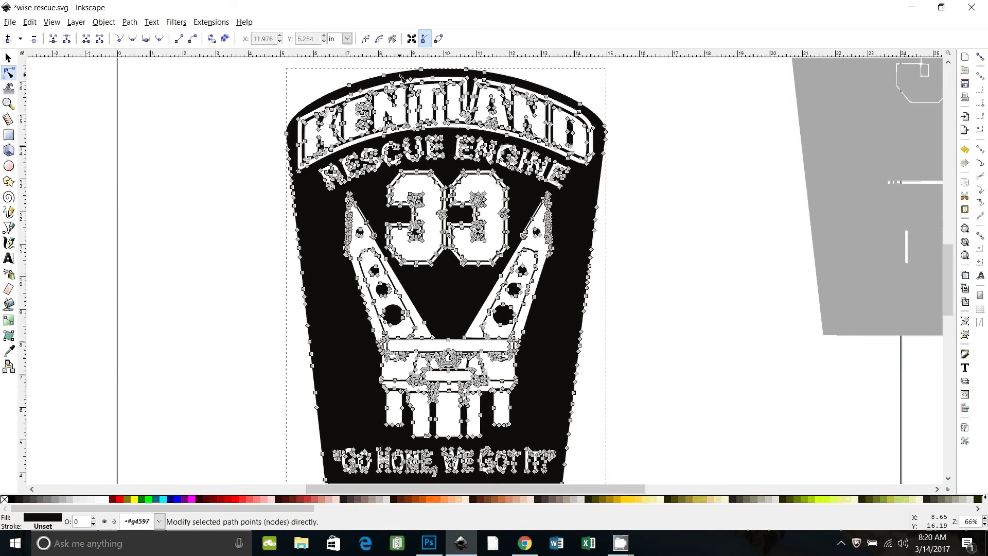
left_click_drag(403, 76, 487, 135)
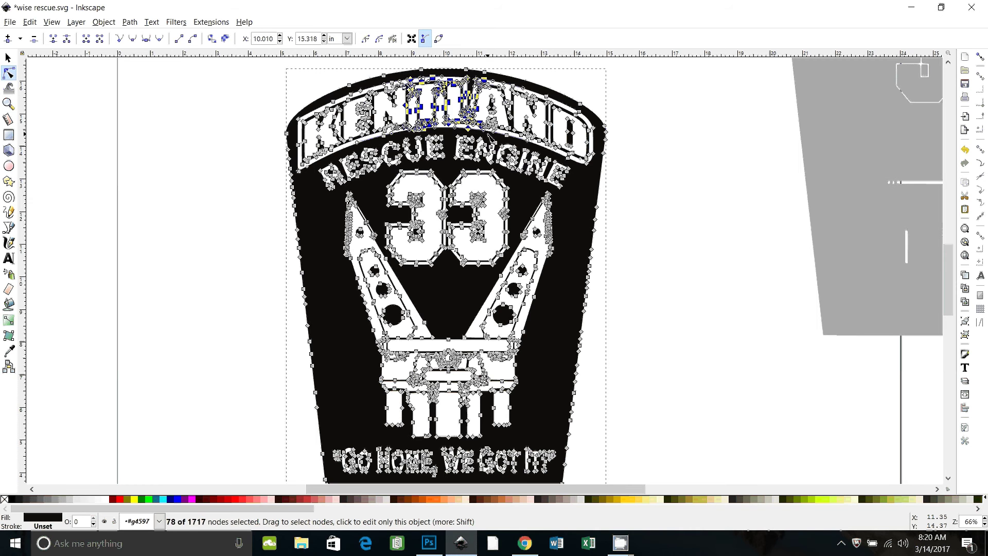
key("Delete")
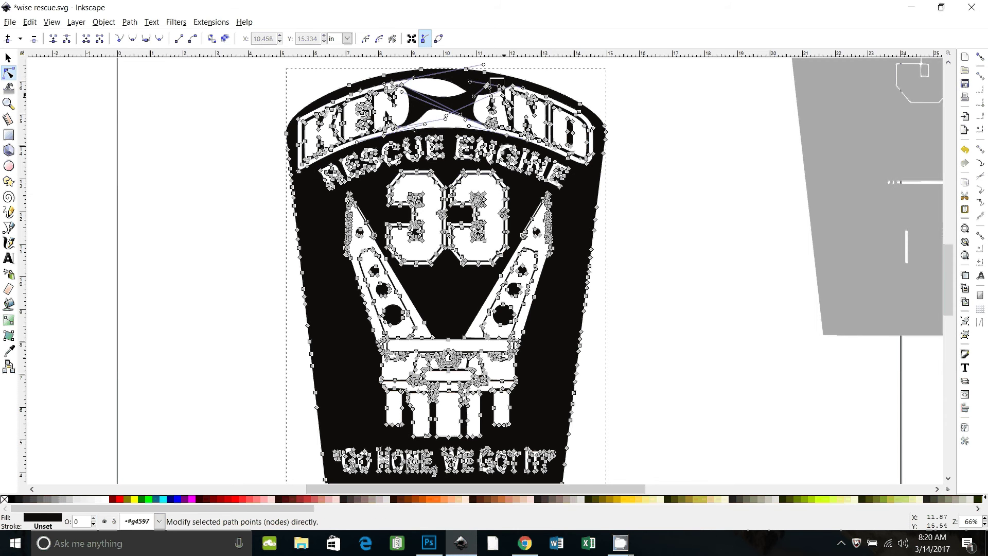
left_click_drag(505, 99, 464, 102)
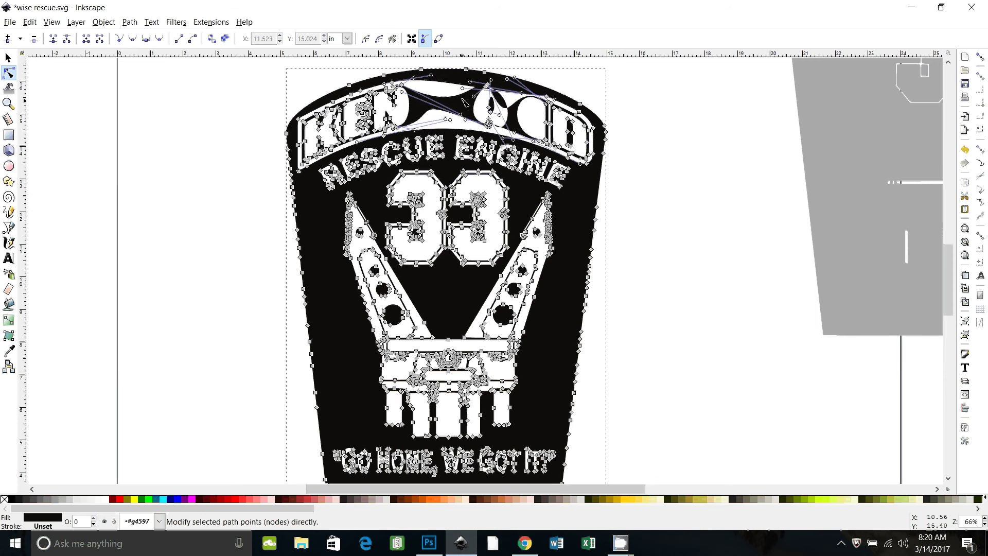
left_click_drag(513, 135, 530, 138)
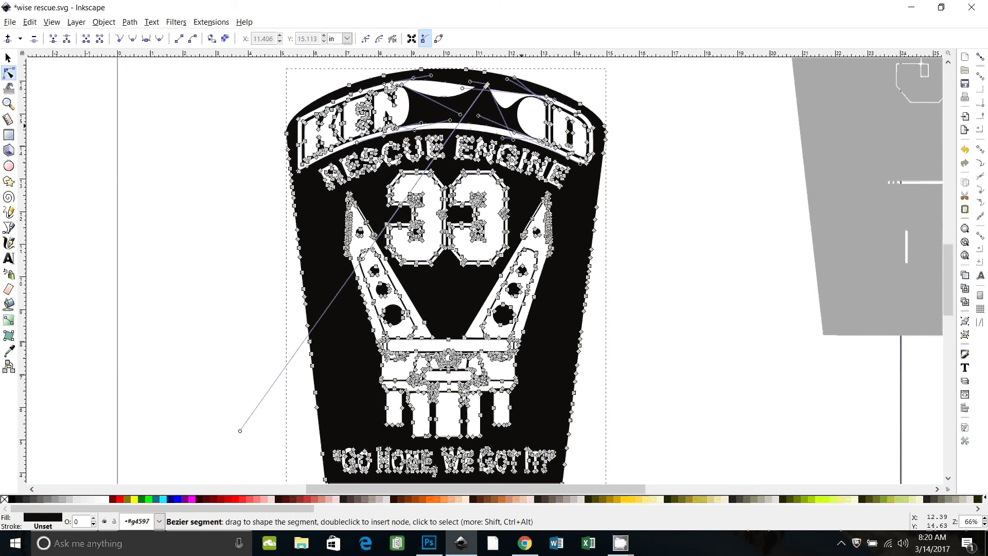
key("ctrl+z")
key("ctrl+z")
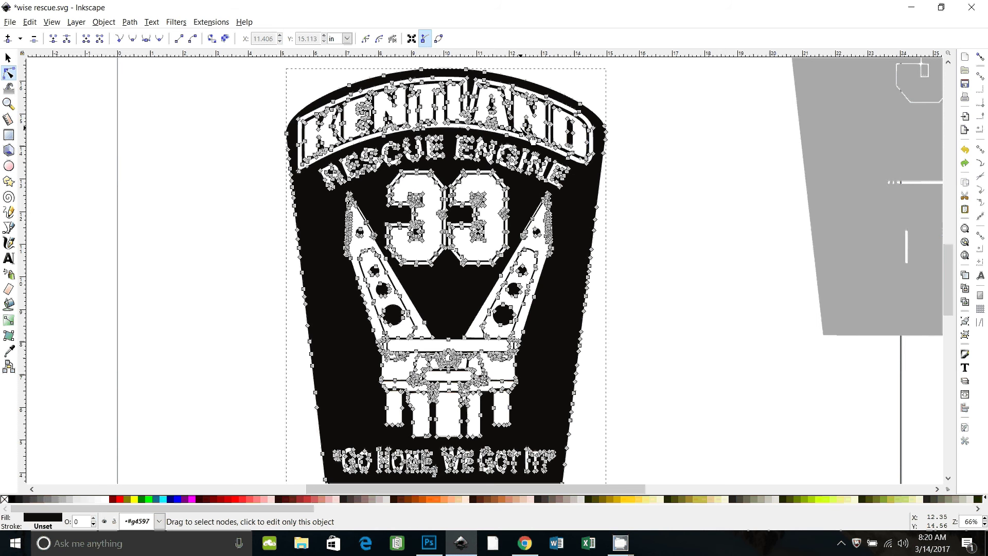
key("ctrl+z")
scroll(490, 293, "down", 4)
left_click(487, 293)
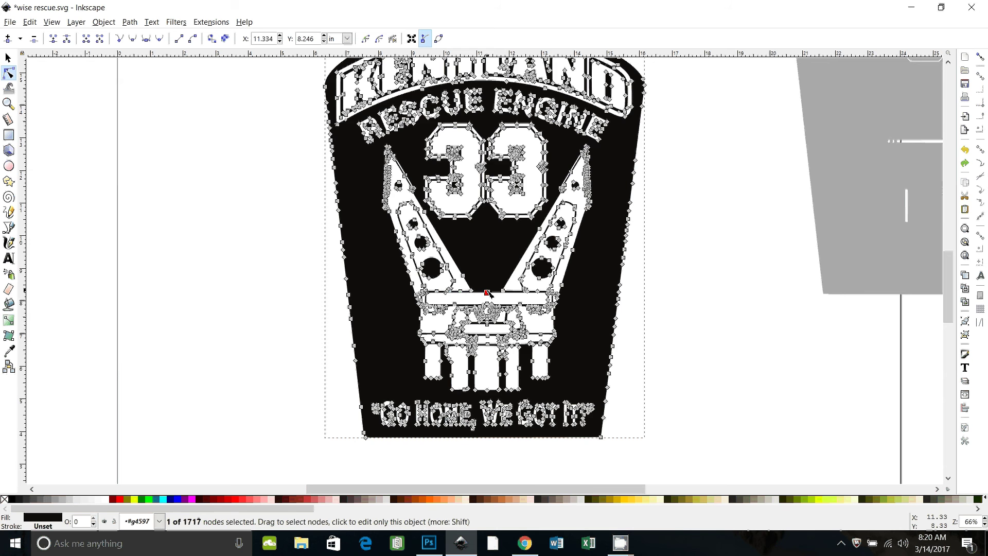
scroll(484, 285, "up", 4)
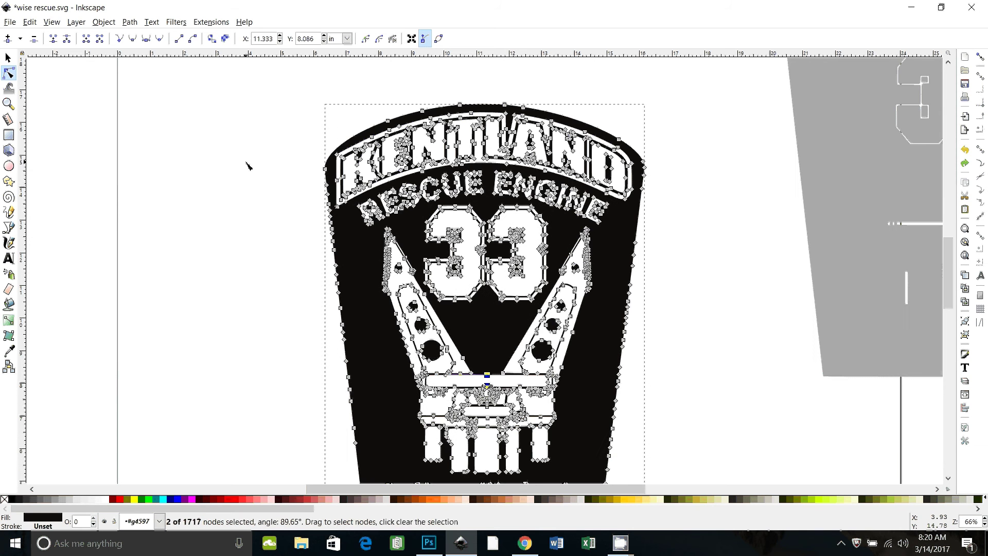
key("s")
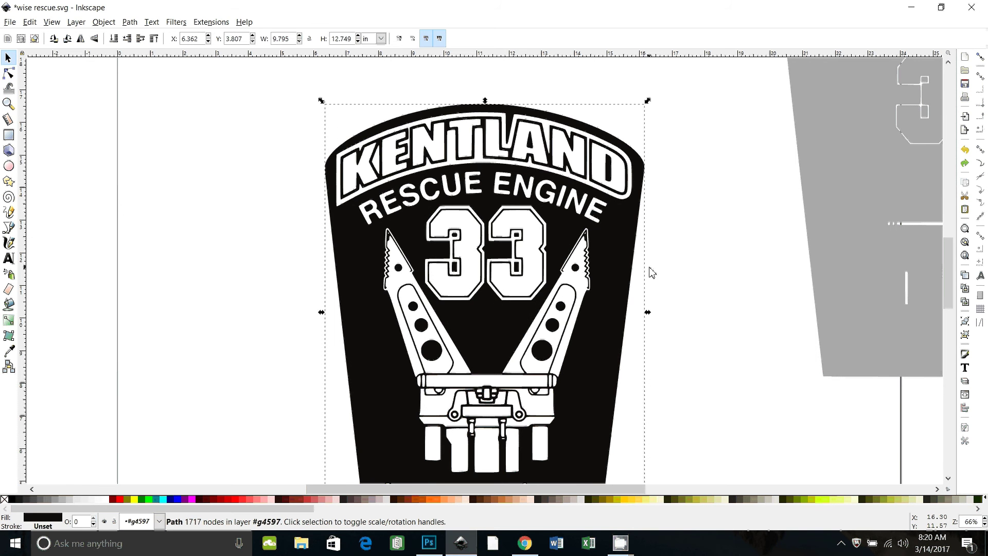
scroll(592, 269, "right", 4)
scroll(536, 268, "right", 1)
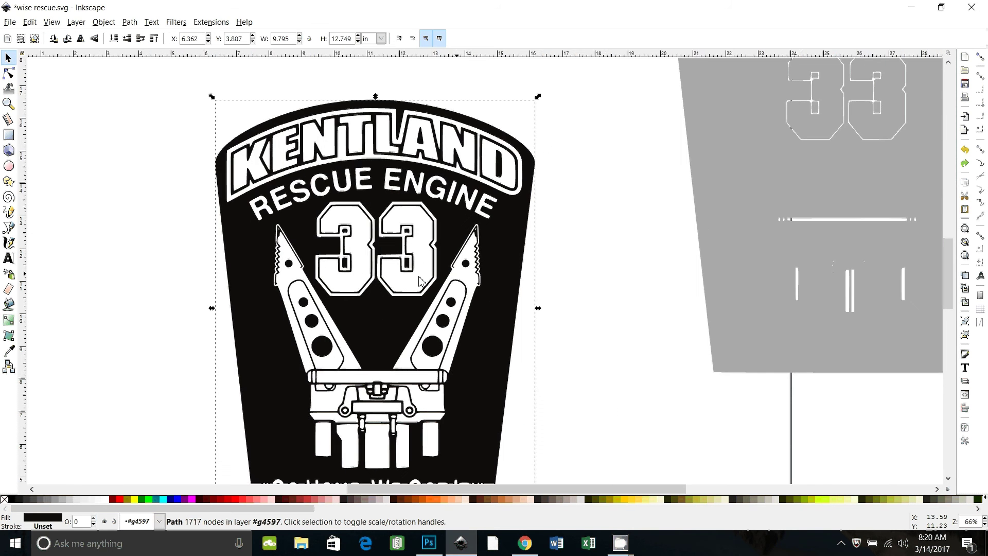
- Draw a four-corner Bezier rectangle over the badge's top banner and close it at the start node
left_click(8, 228)
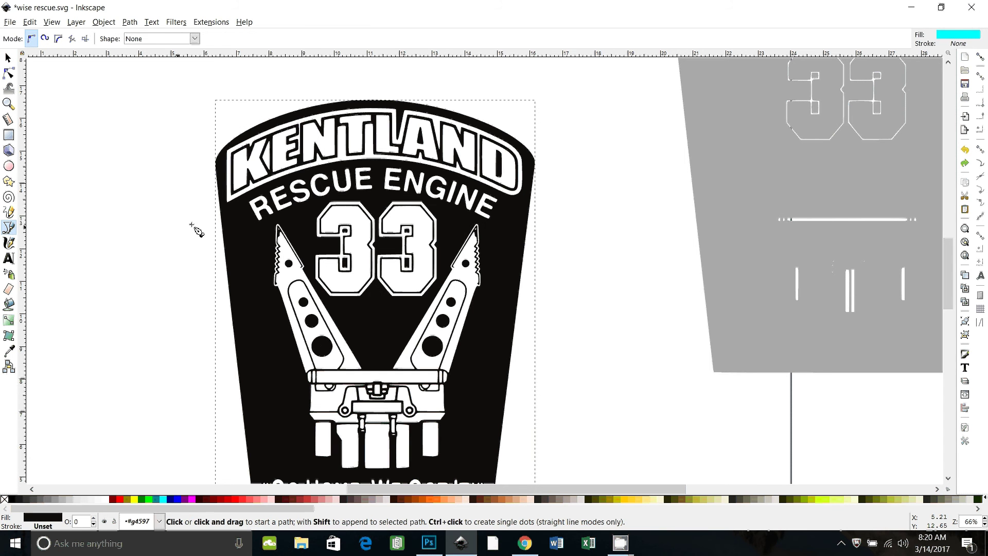
left_click(222, 152)
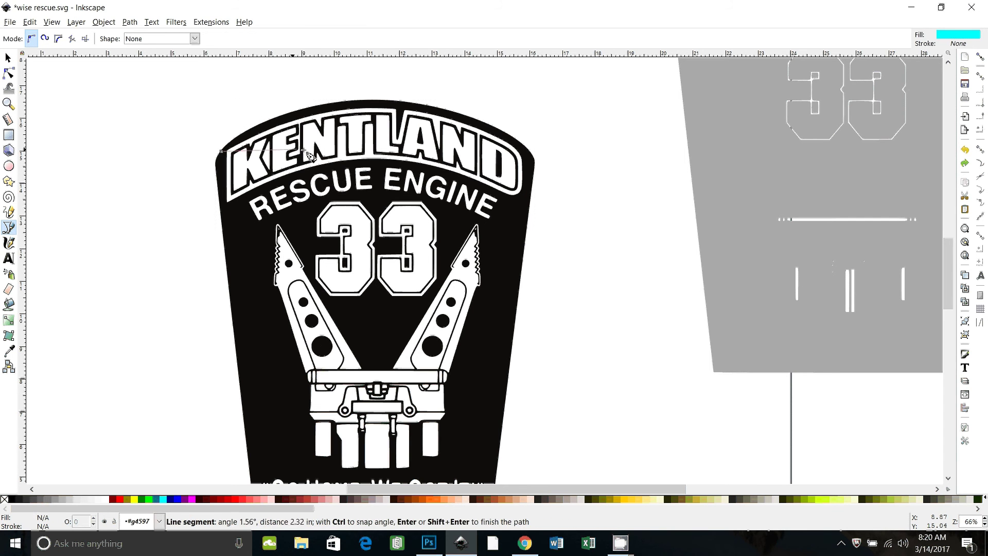
left_click(524, 154)
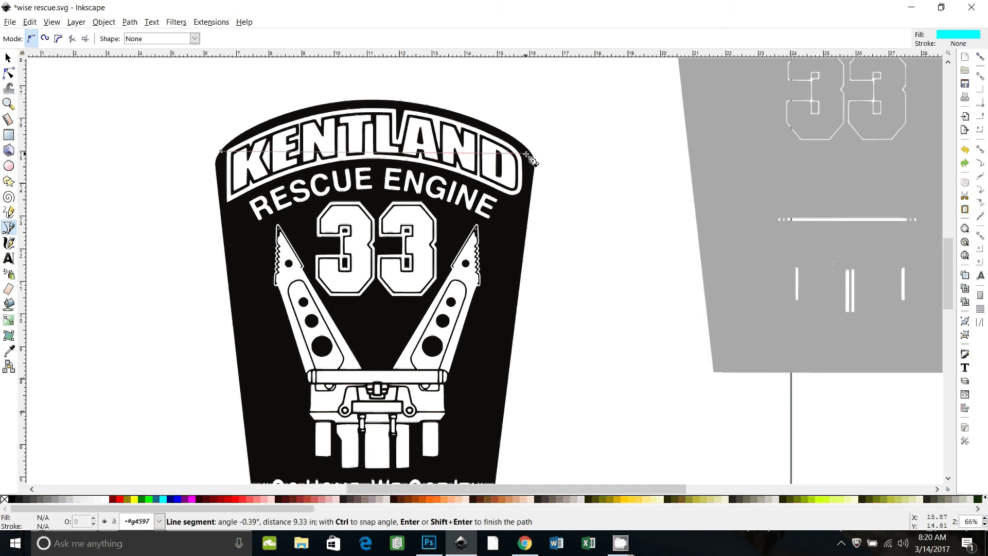
left_click(524, 205)
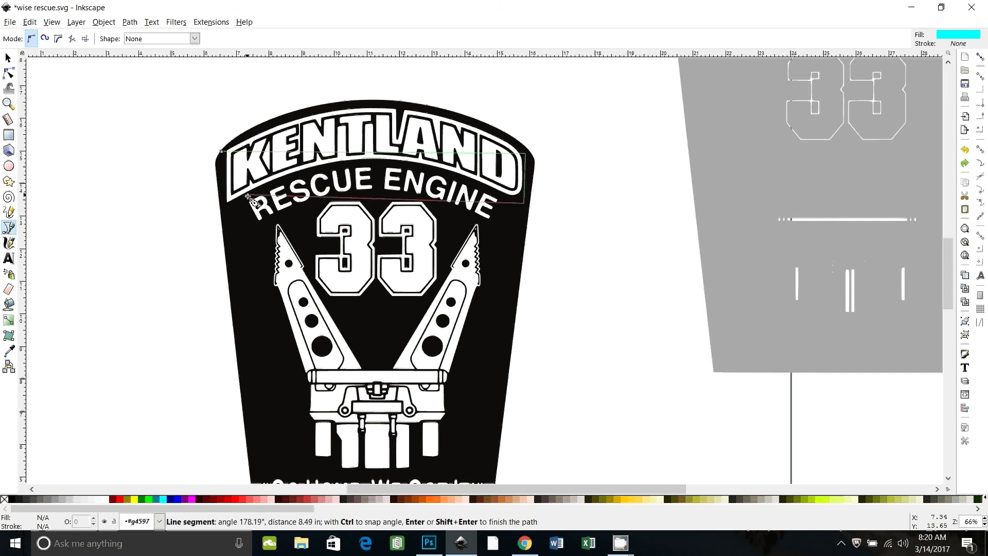
left_click(222, 206)
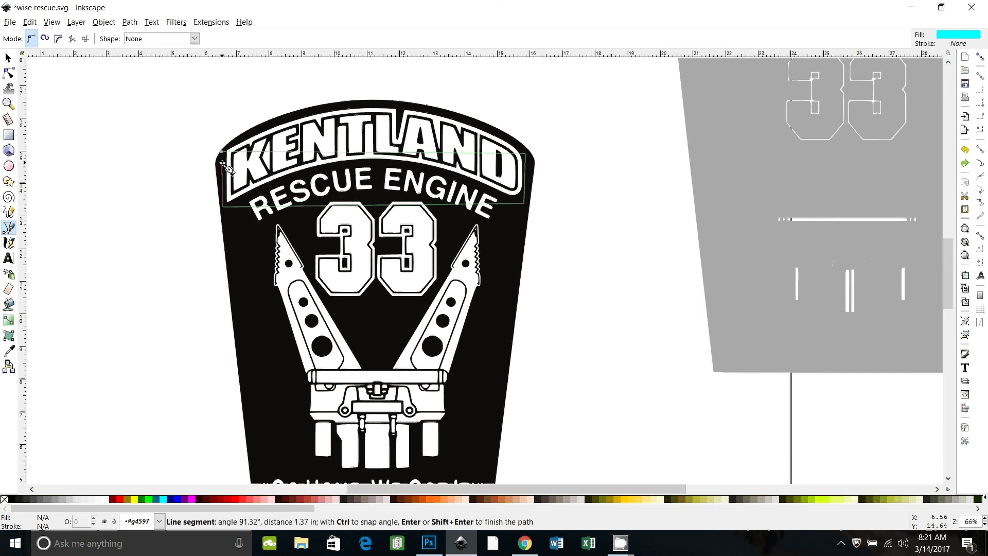
left_click(222, 152)
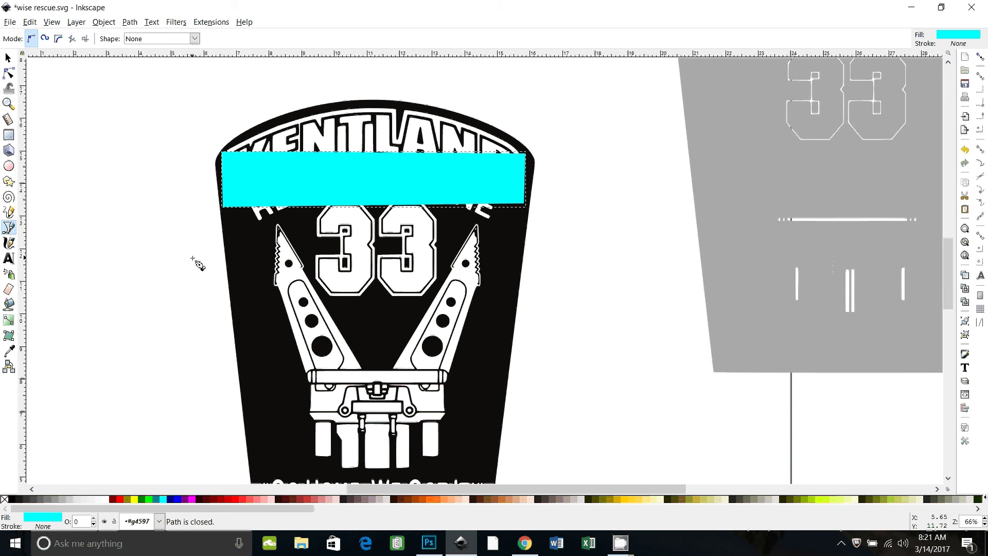
scroll(337, 275, "down", 2)
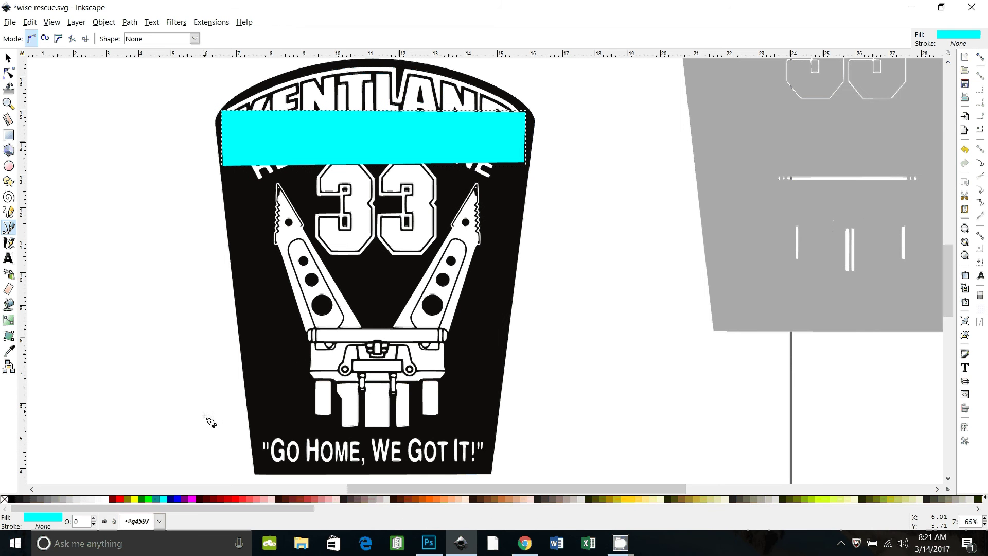
- Fill the covering rectangle with Fuchsia and remove its stroke
left_click(191, 499)
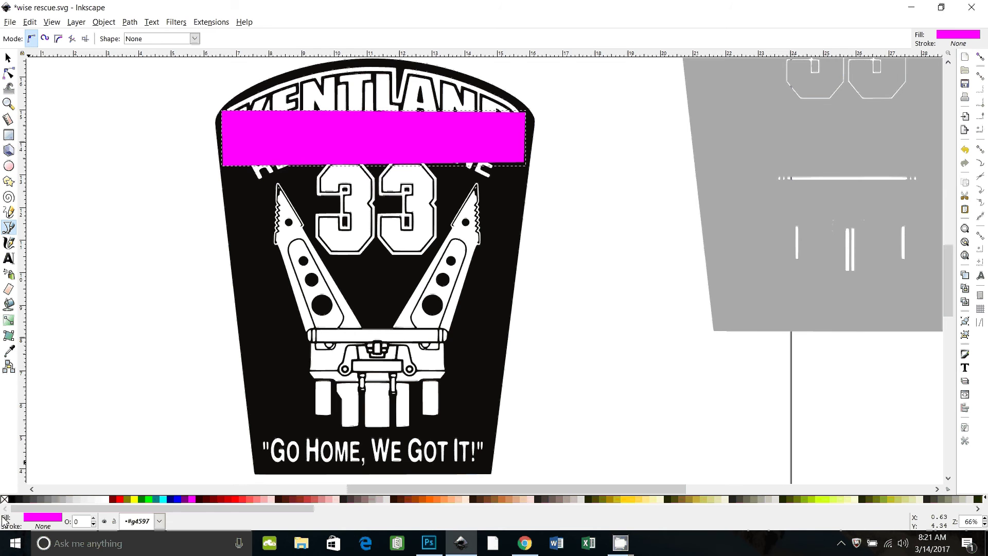
left_click(12, 499, "shift")
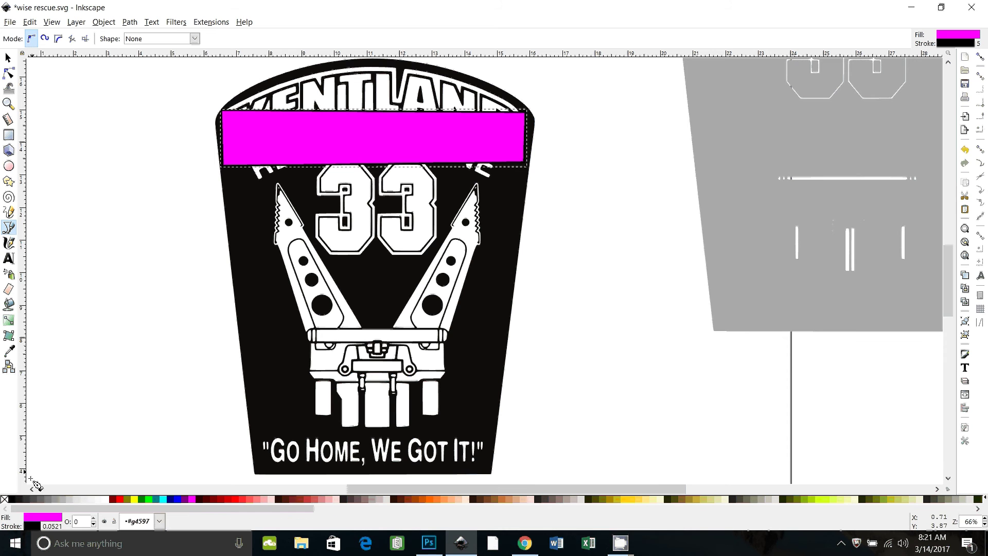
left_click(5, 502, "shift")
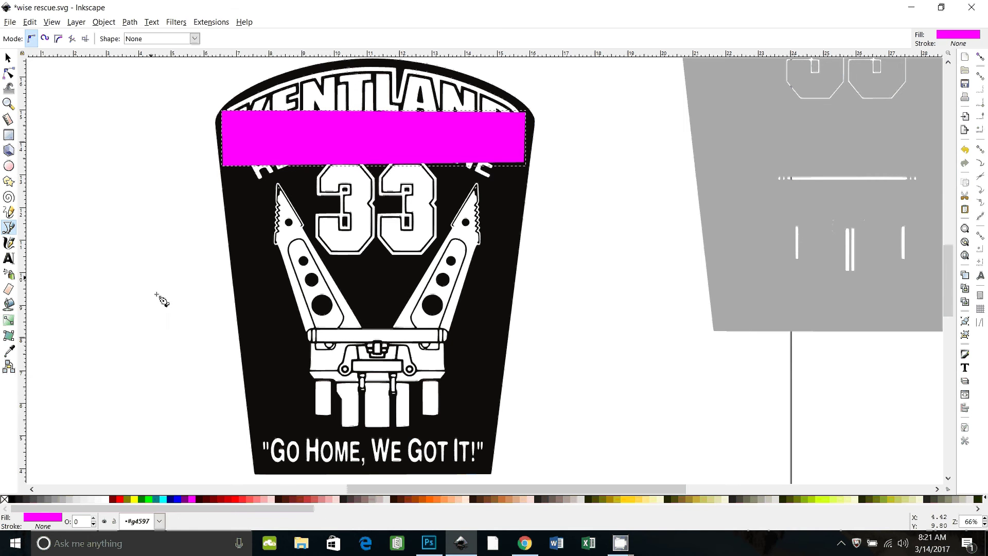
left_click(9, 73)
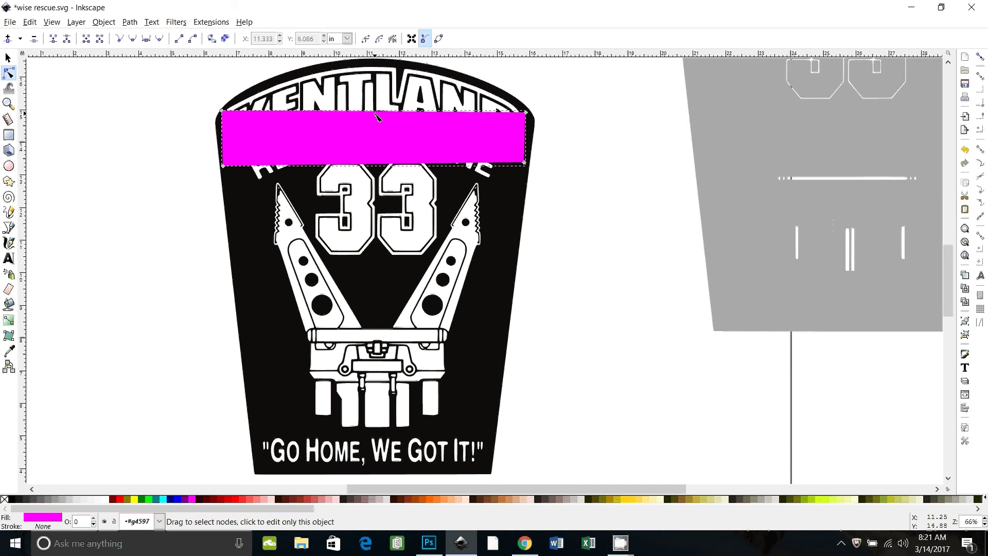
- Bend the band's top edge into an arc along the badge top and curve its bottom above RESCUE ENGINE
left_click_drag(376, 114, 379, 66)
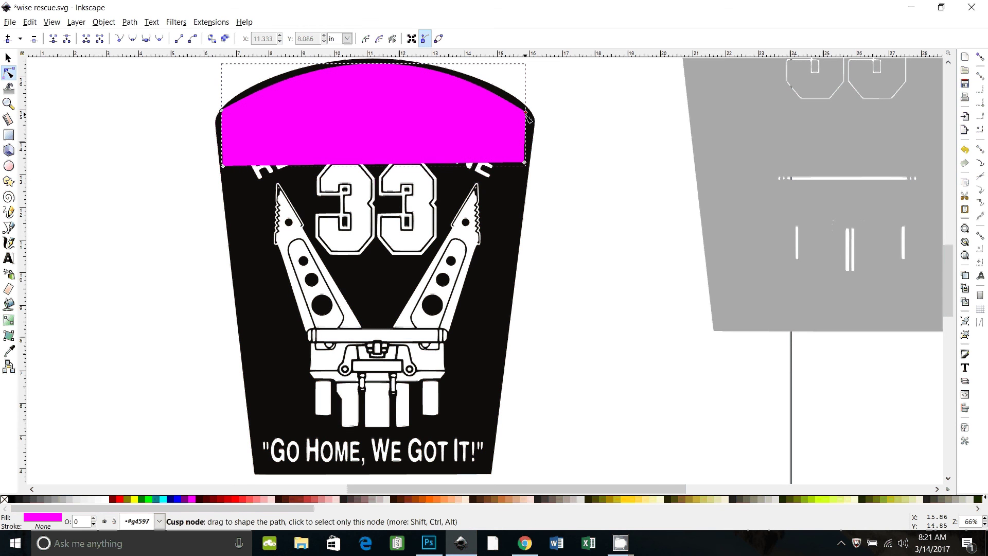
left_click_drag(528, 117, 527, 114)
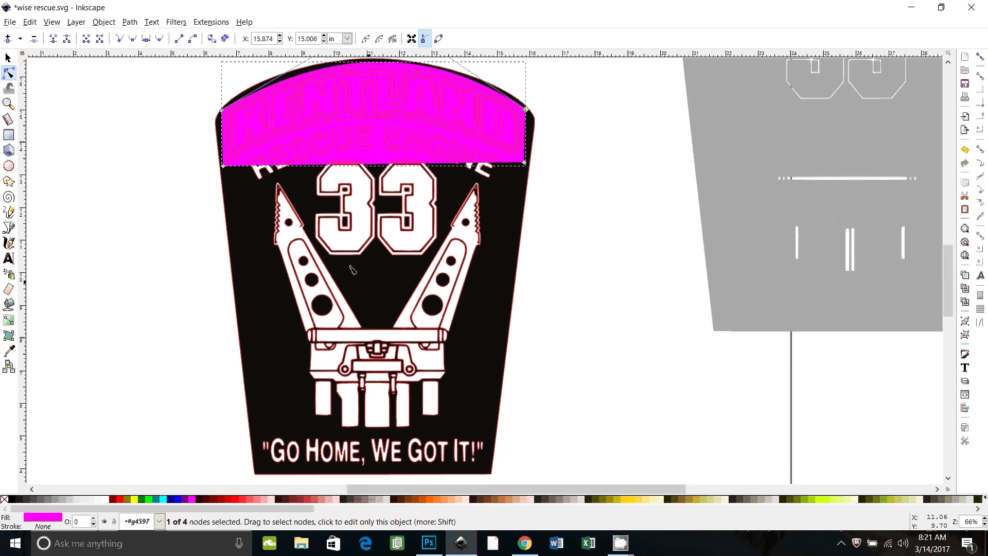
left_click_drag(222, 112, 226, 113)
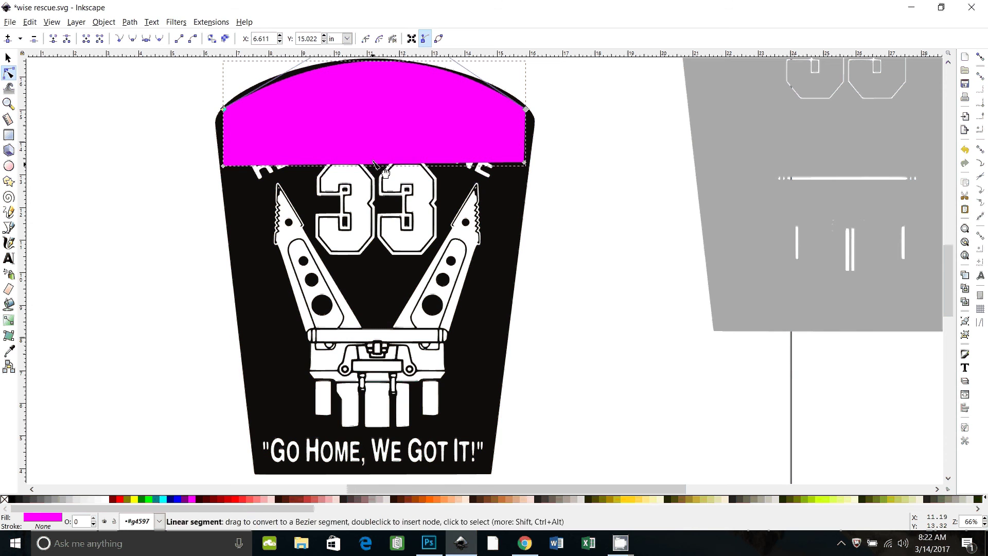
left_click_drag(374, 165, 364, 123)
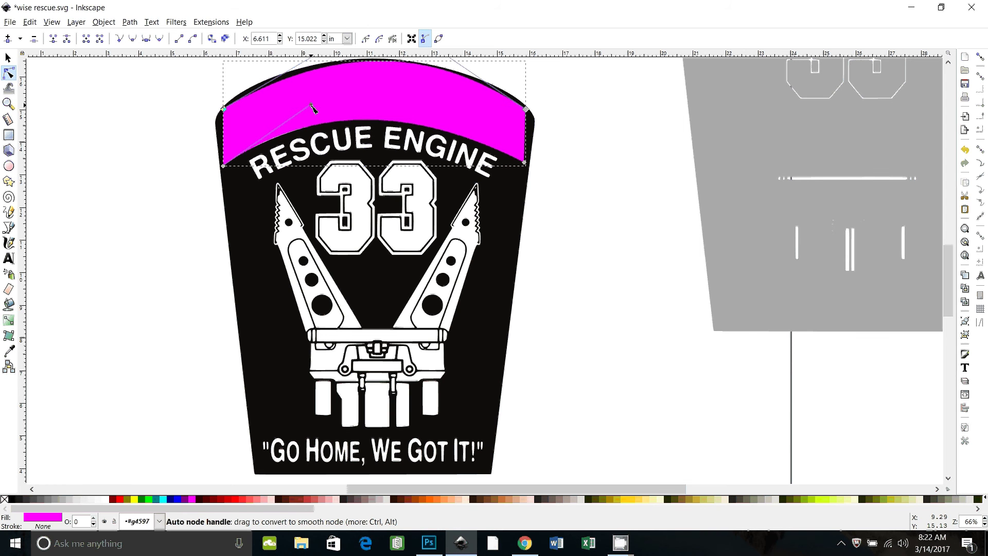
left_click_drag(312, 107, 313, 111)
left_click_drag(229, 171, 232, 173)
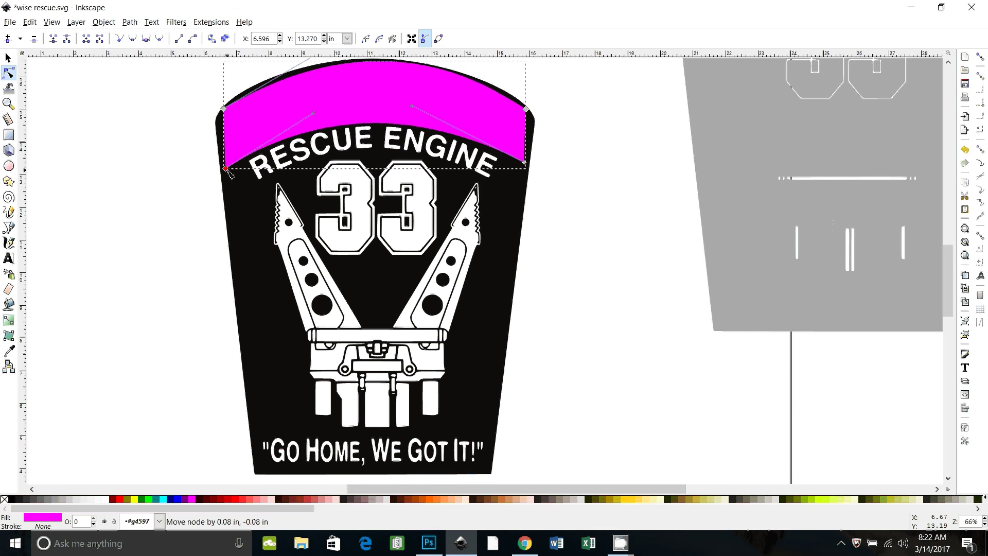
scroll(343, 151, "up", 2)
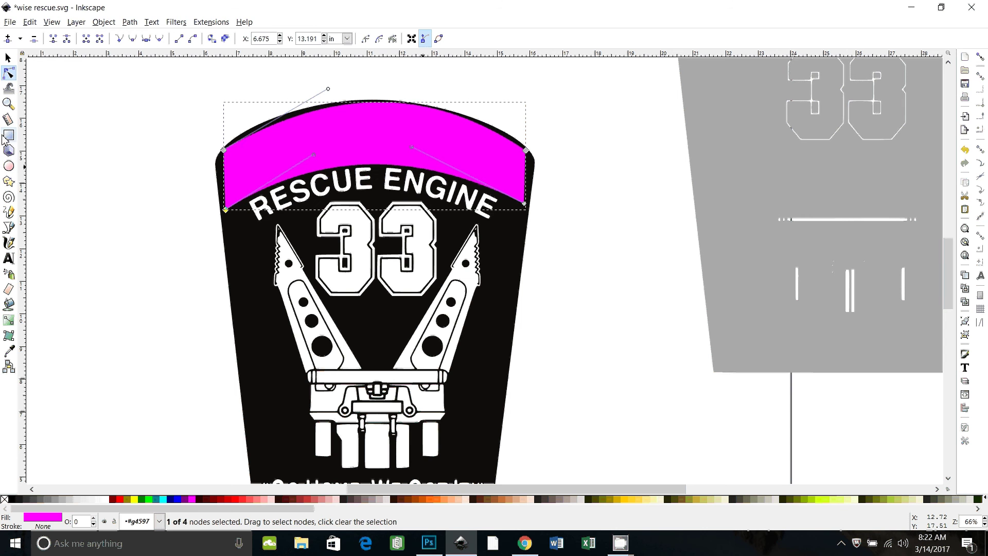
key("F1")
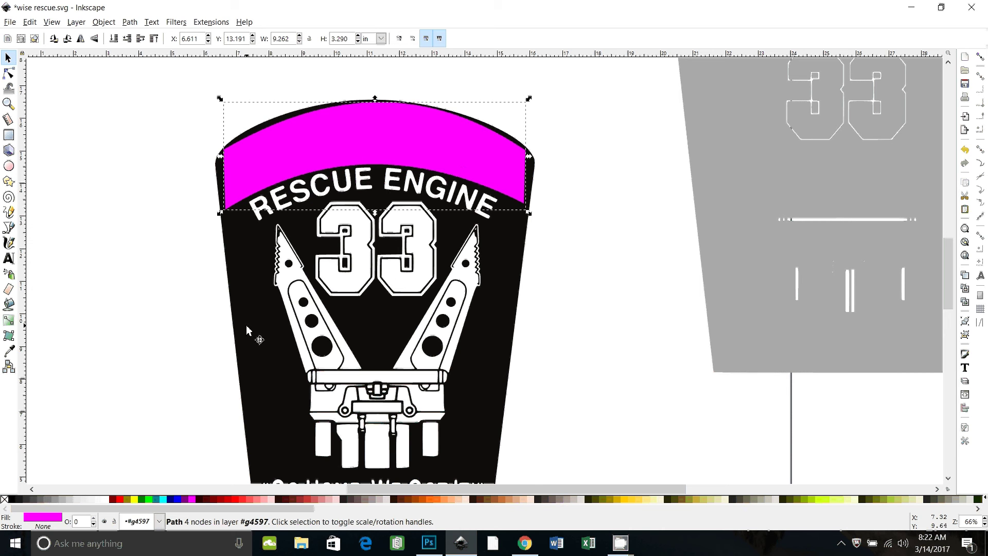
- Union the fuchsia arc with the black badge into a single 1466-node path
left_click(248, 308, "shift")
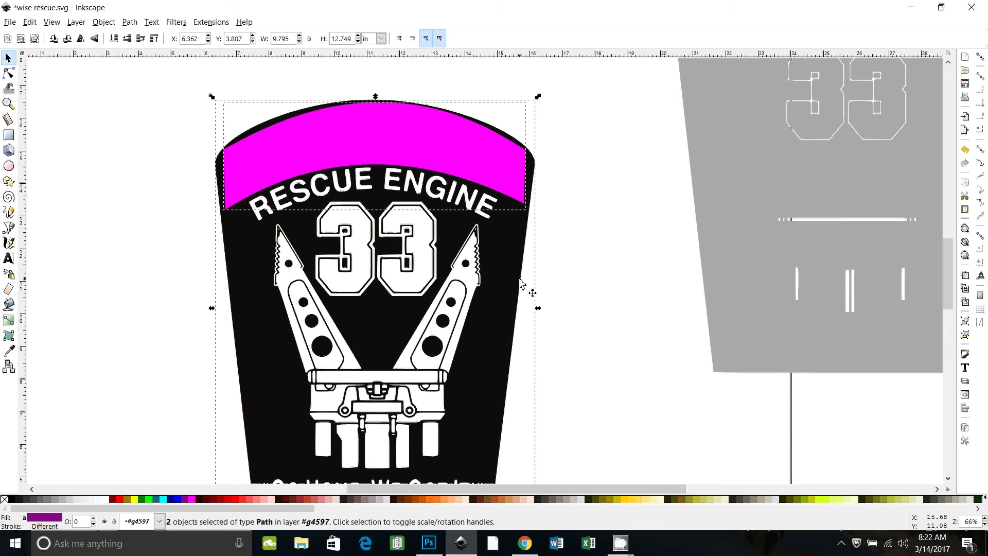
left_click(130, 22)
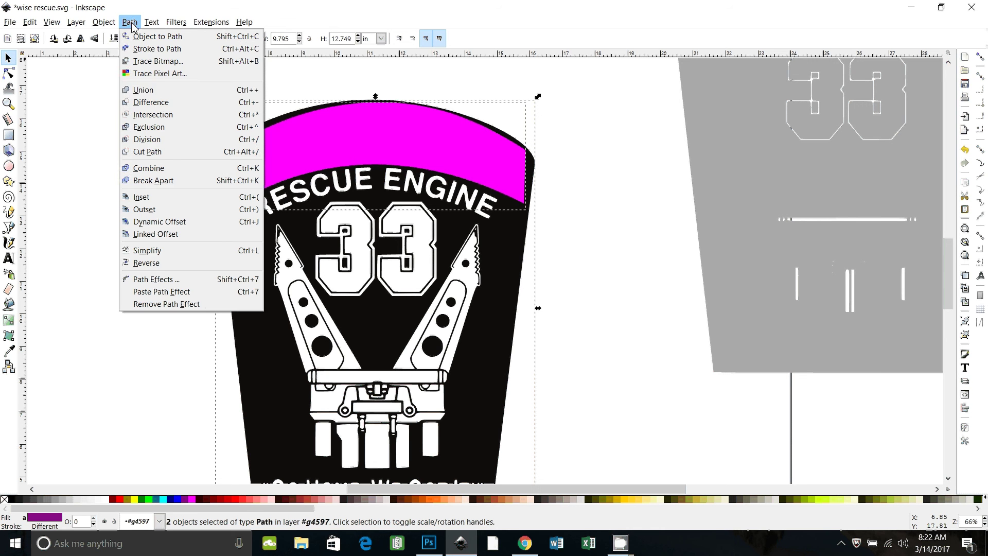
left_click(143, 90)
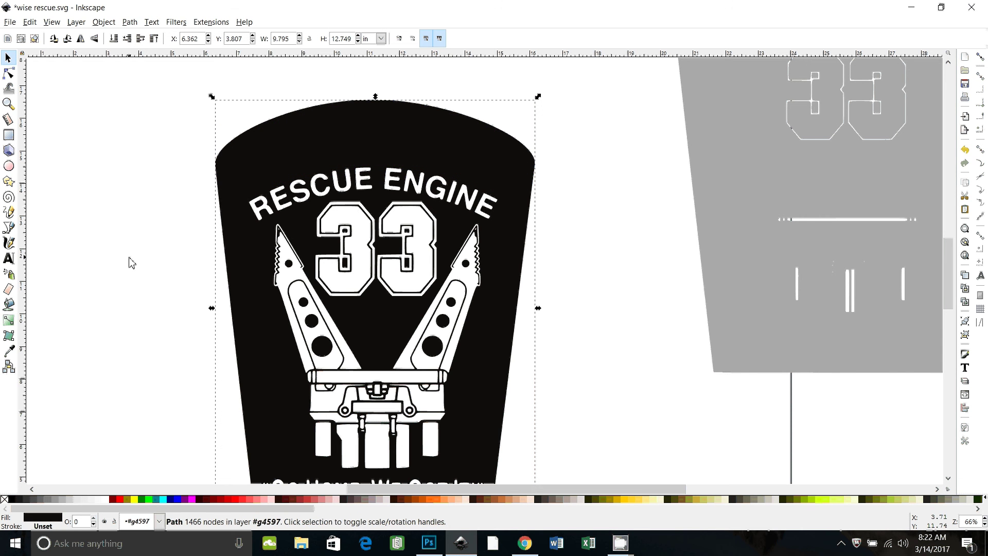
key("n")
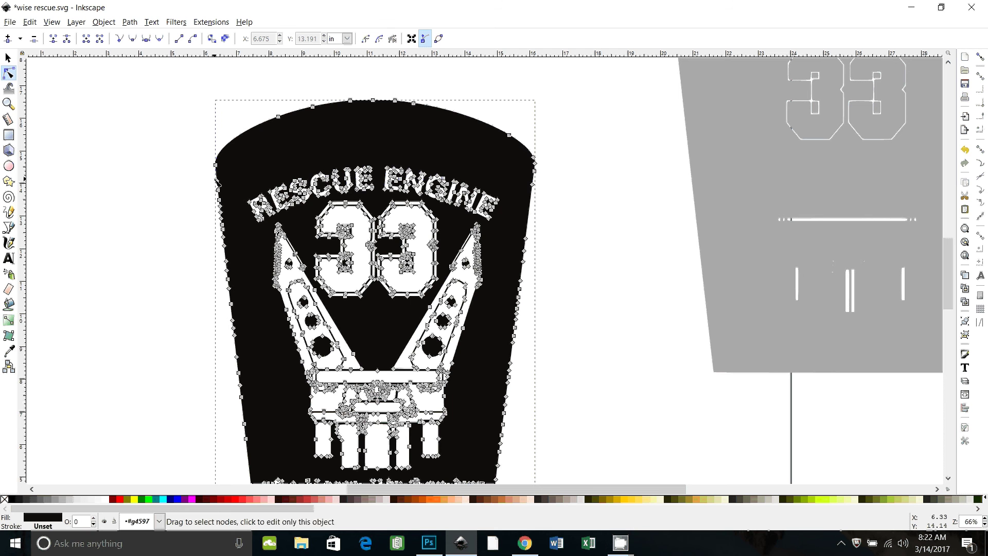
scroll(575, 271, "down", 1)
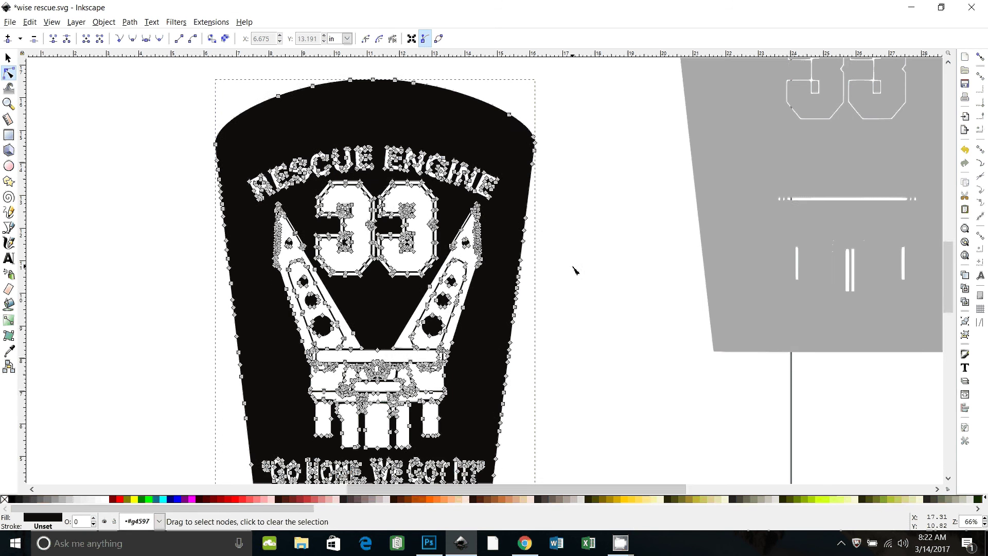
scroll(575, 270, "down", 1)
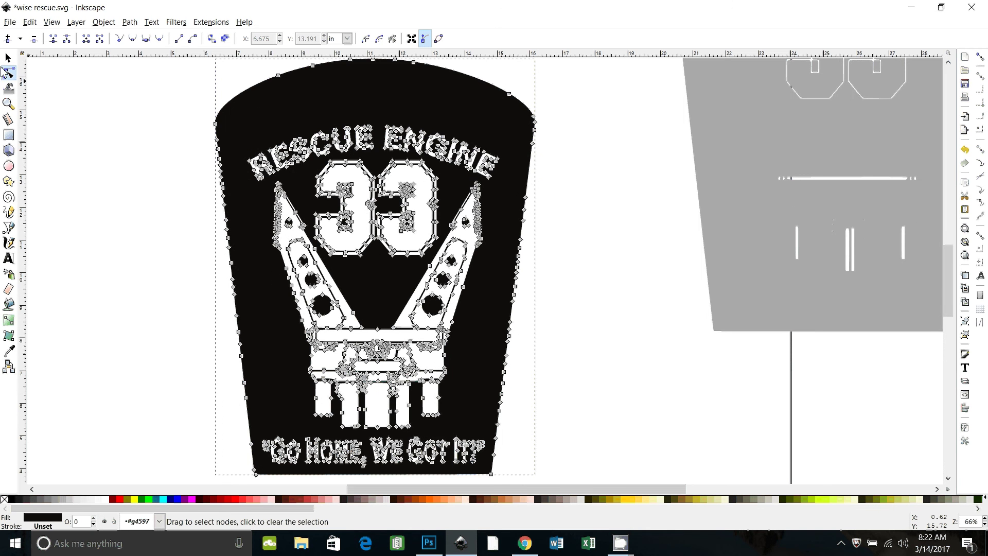
left_click(7, 57)
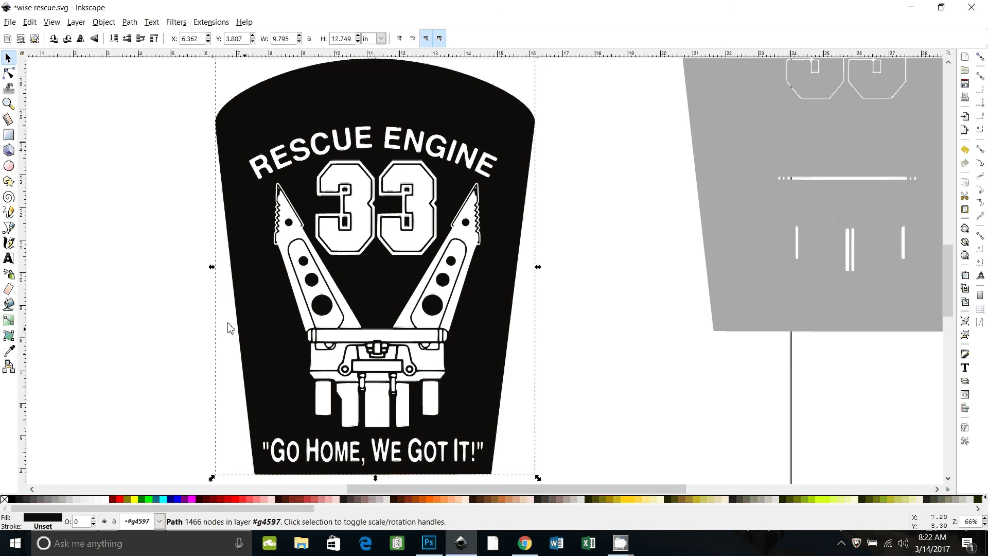
left_click(8, 227)
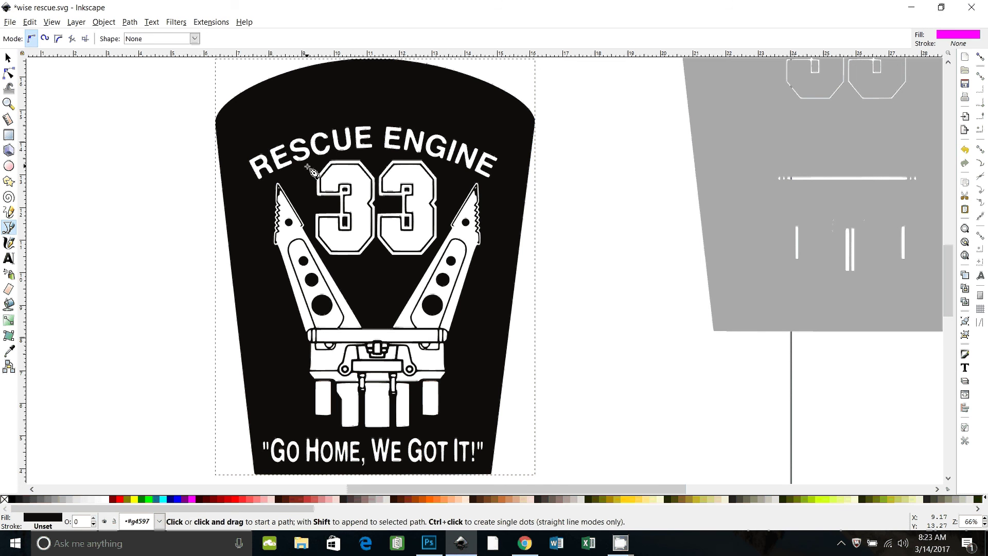
- Start an outline left of the 33, placing points down its left side and removing two misplaced points
left_click(314, 165)
left_click(308, 201)
left_click(311, 230)
left_click(328, 256)
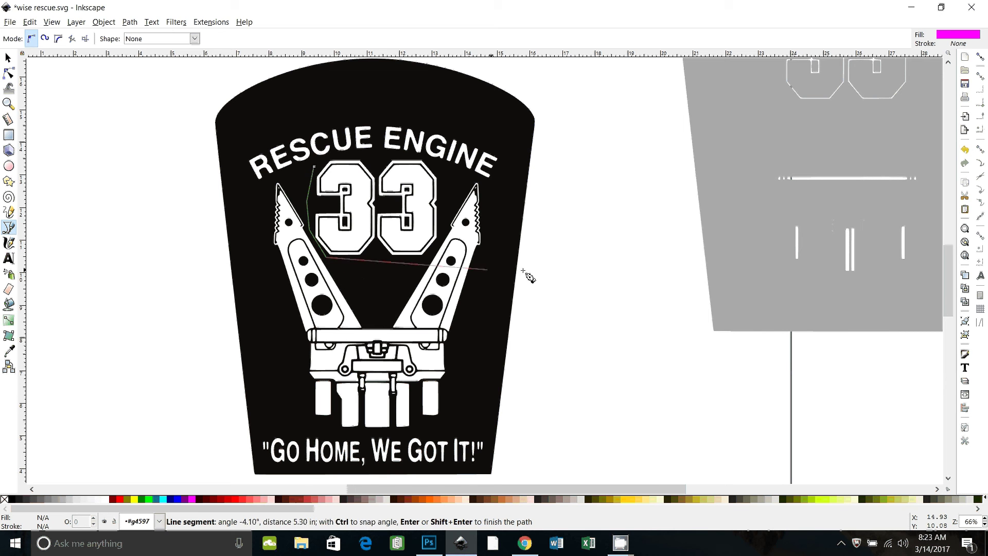
left_click(980, 56)
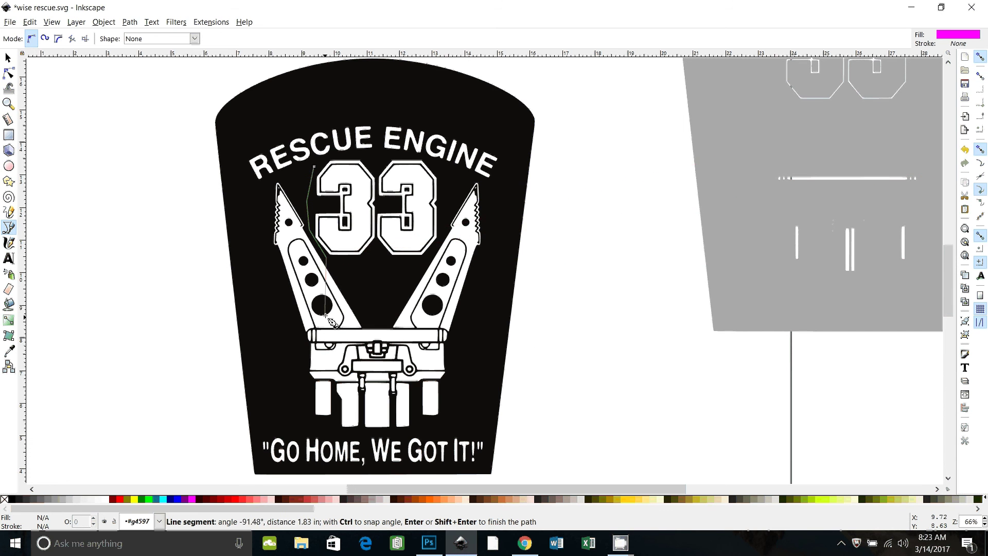
left_click(361, 266)
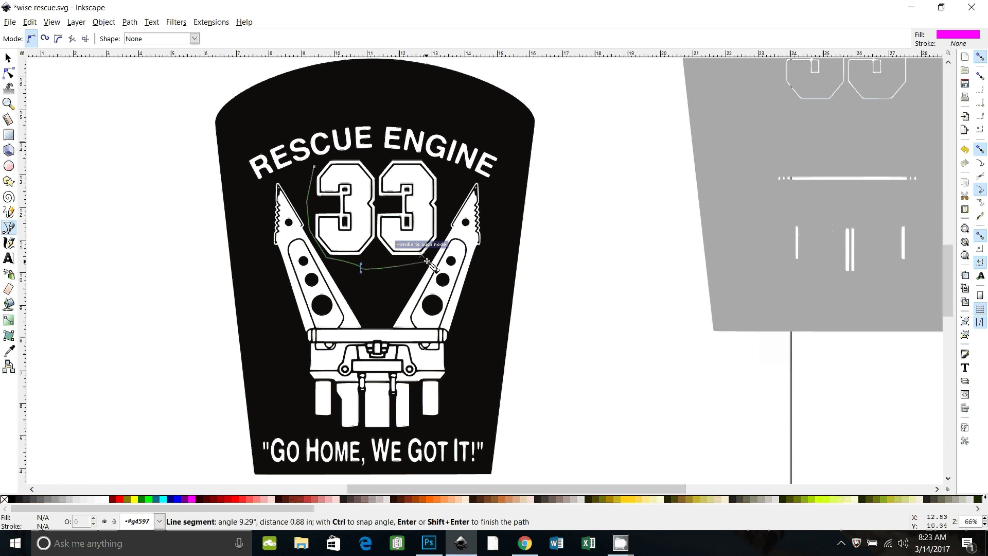
left_click(425, 260)
key("BackSpace")
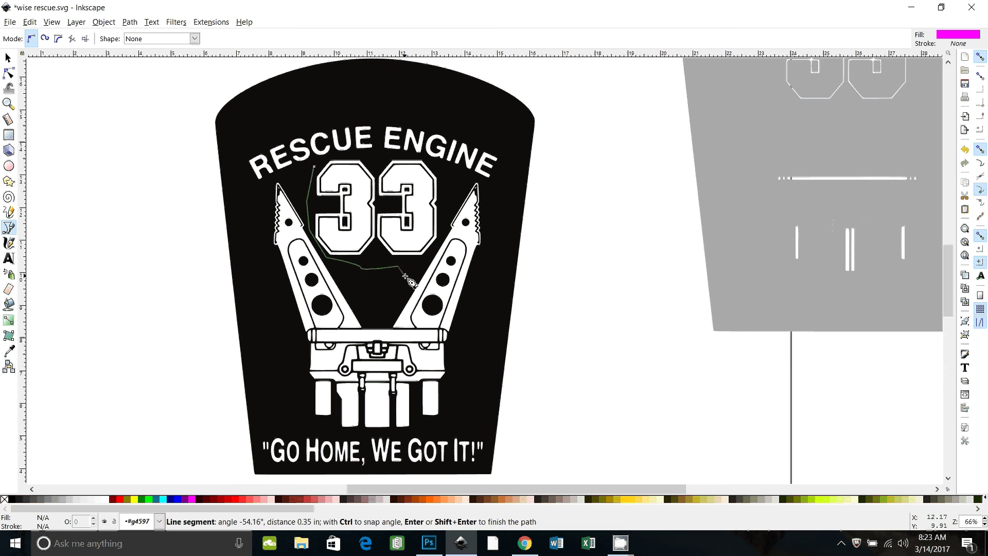
key("BackSpace")
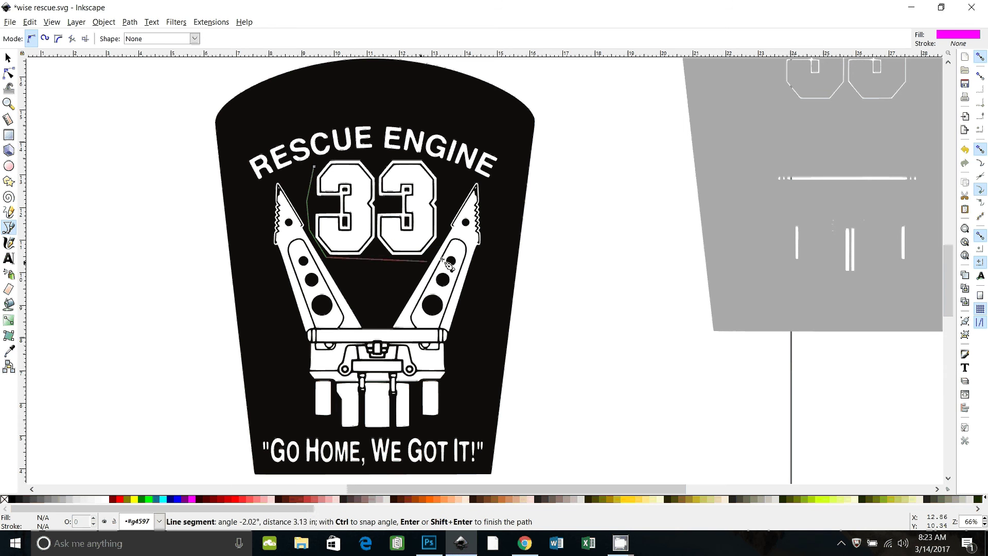
- With snapping off, carry the outline beneath, right of and above the 33, closing it at the start
left_click(980, 57)
left_click(356, 266)
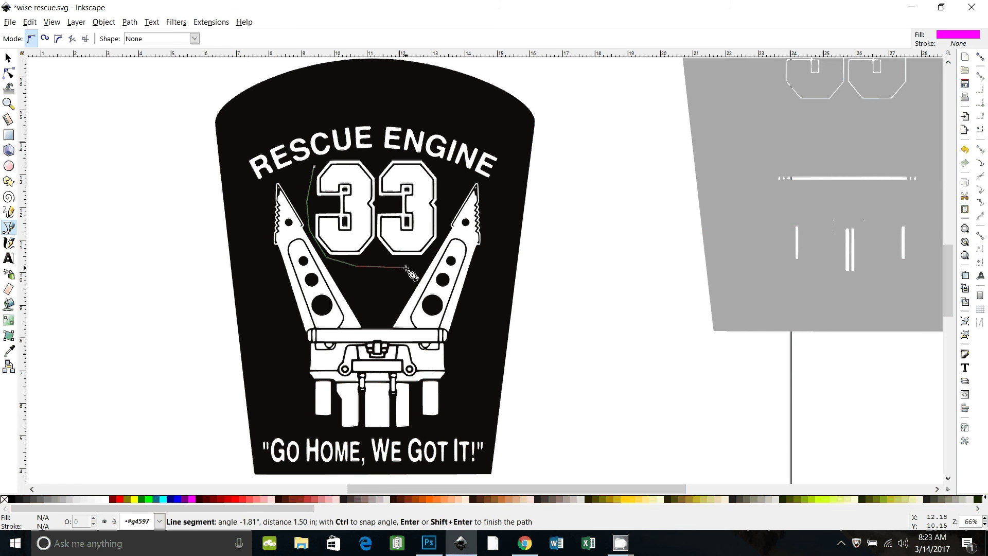
left_click(421, 268)
left_click(444, 234)
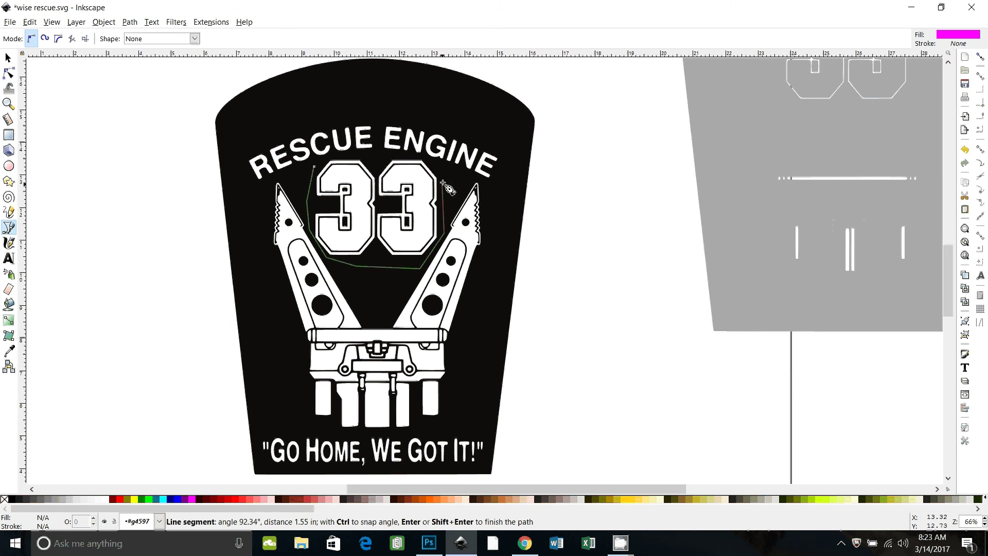
left_click(442, 180)
left_click(424, 156)
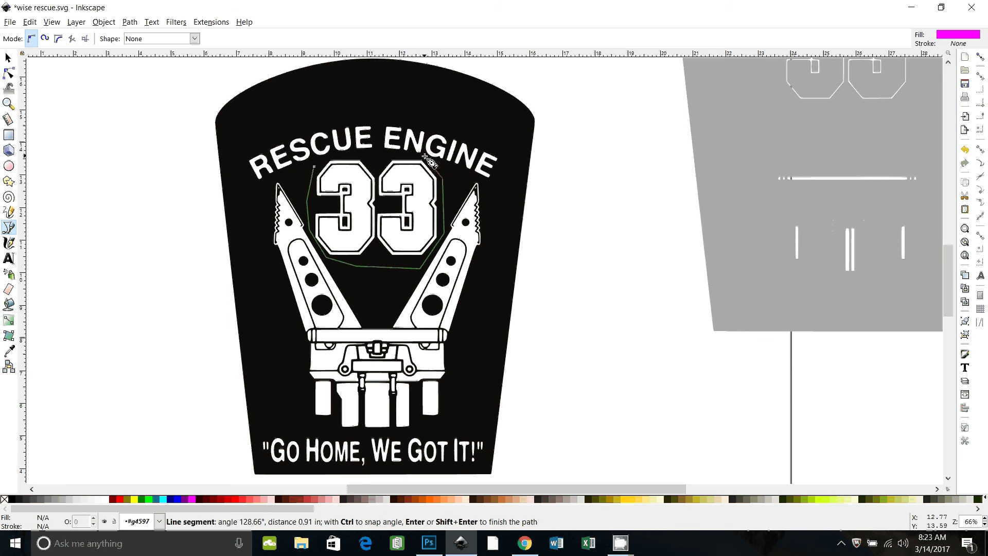
left_click(329, 159)
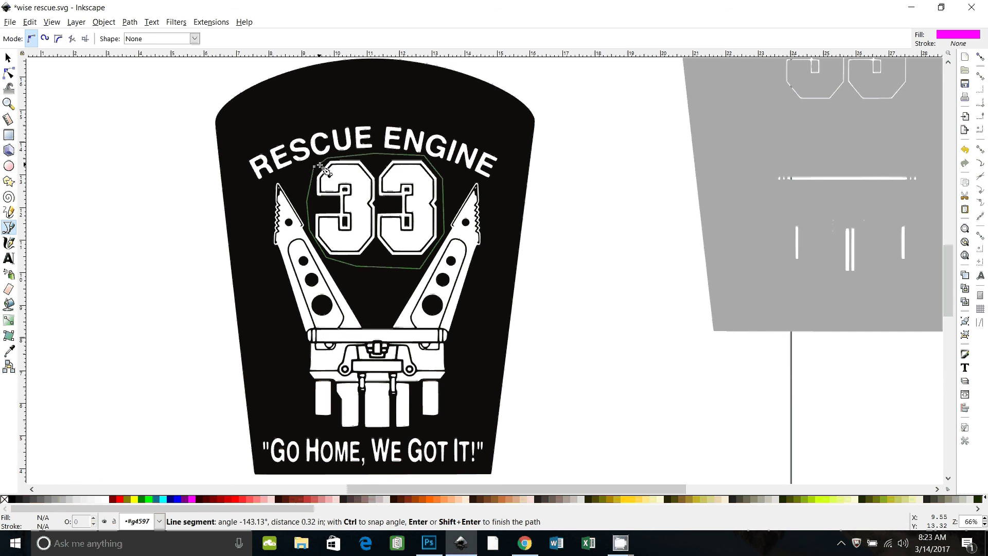
left_click(314, 165)
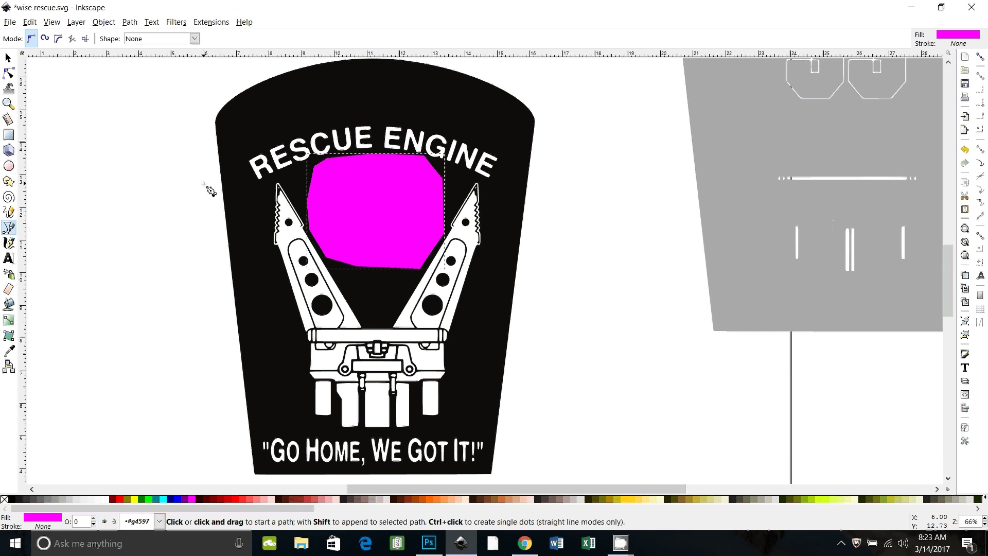
left_click(8, 58)
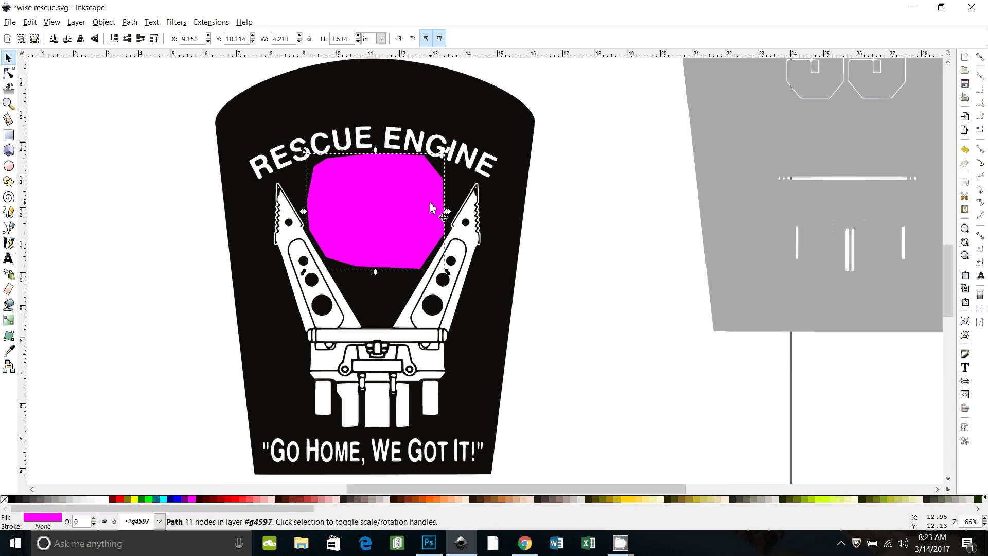
- Subtract the magenta shape from the black badge with Difference (Ctrl+-), leaving a 1208-node path
left_click(340, 105, "shift")
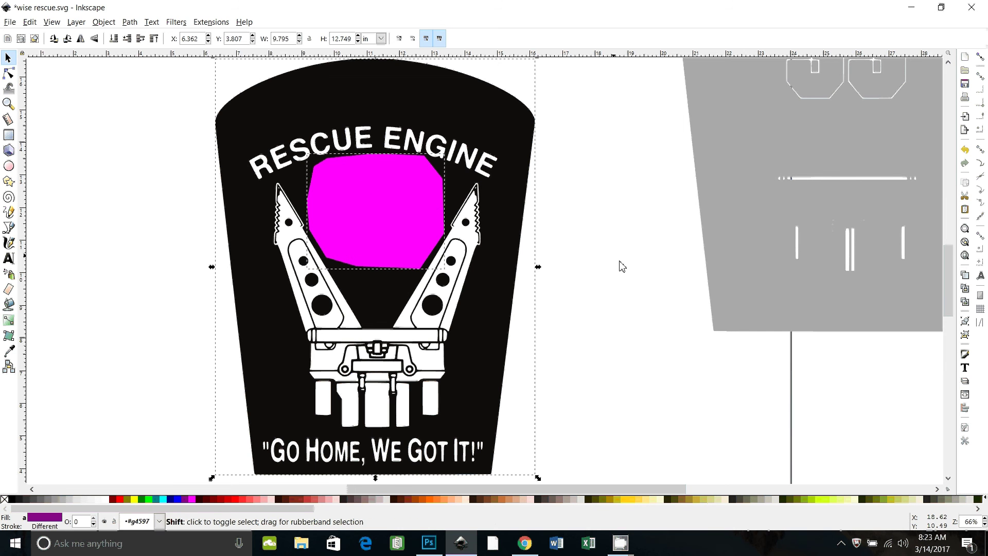
key("ctrl+shift")
key("ctrl+plus")
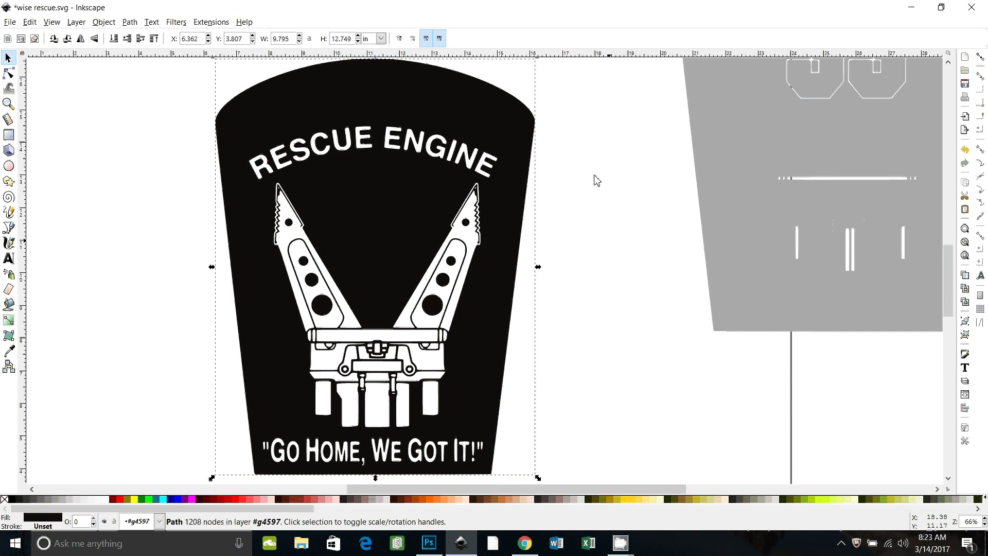
left_click(129, 21)
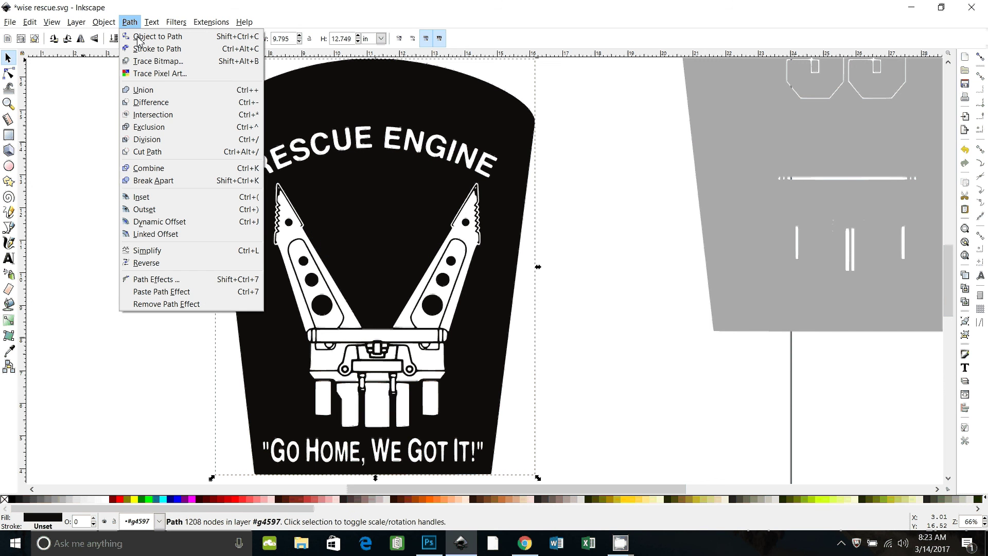
key("Escape")
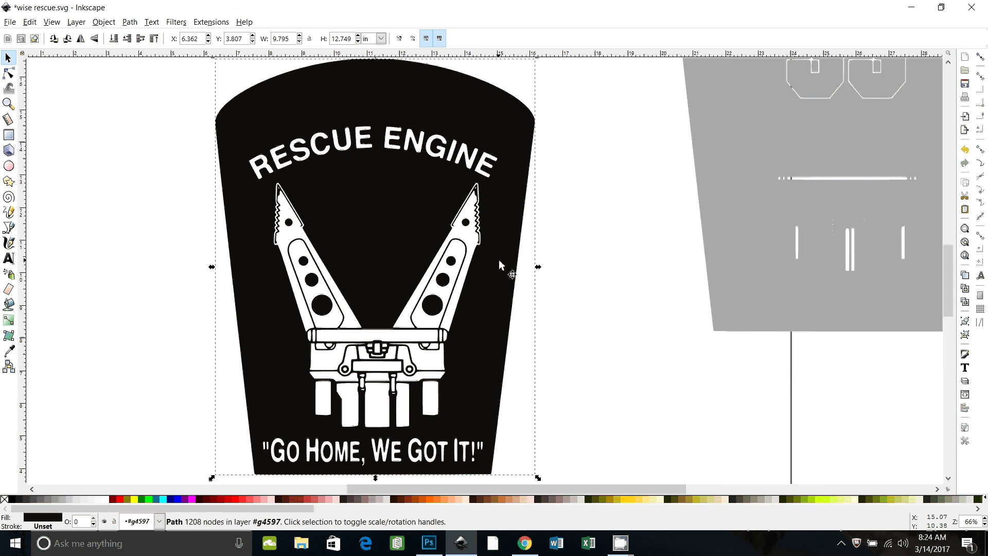
scroll(545, 395, "down", 2)
scroll(544, 395, "up", 1)
scroll(237, 288, "up", 2)
scroll(237, 288, "left", 2)
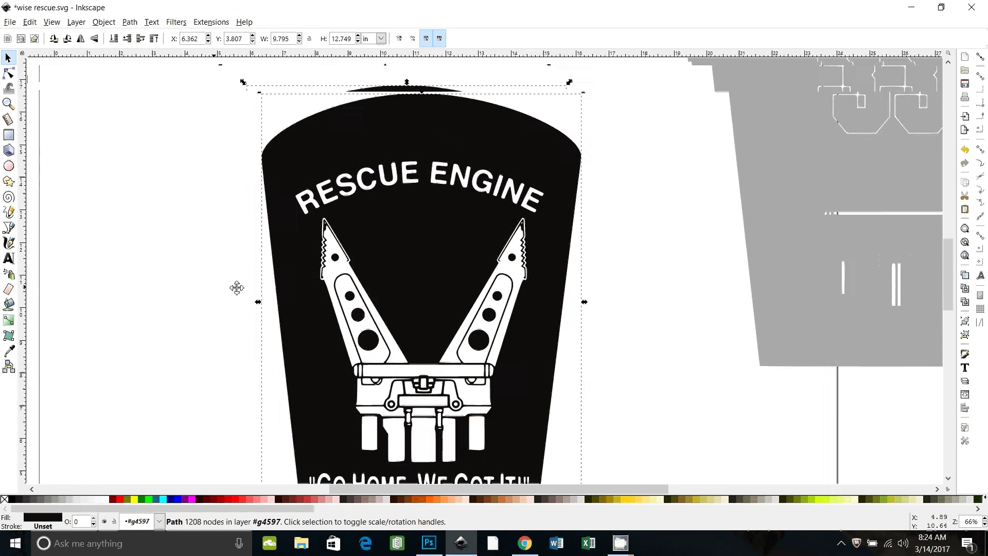
scroll(237, 288, "up", 1)
scroll(237, 288, "right", 1)
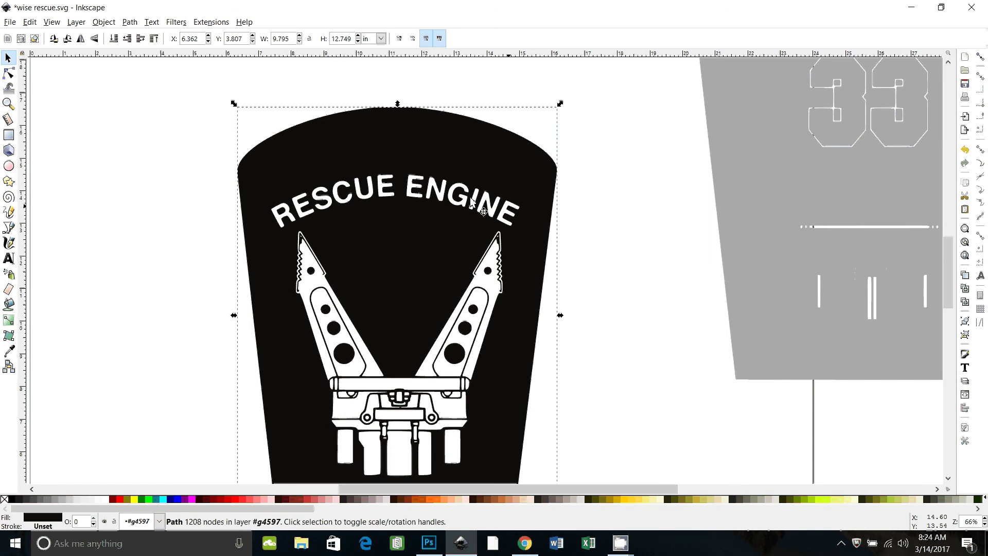
scroll(467, 220, "down", 7)
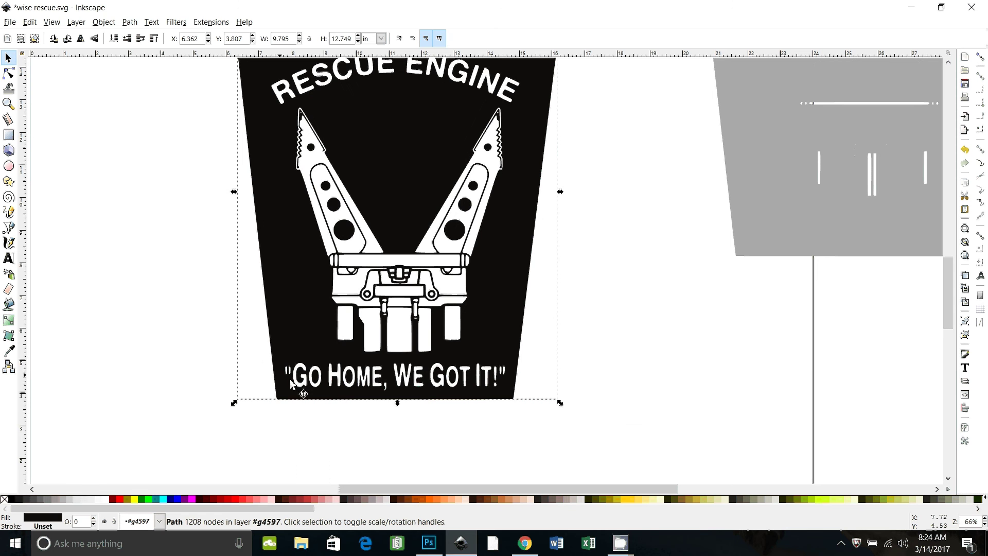
scroll(415, 439, "down", 4)
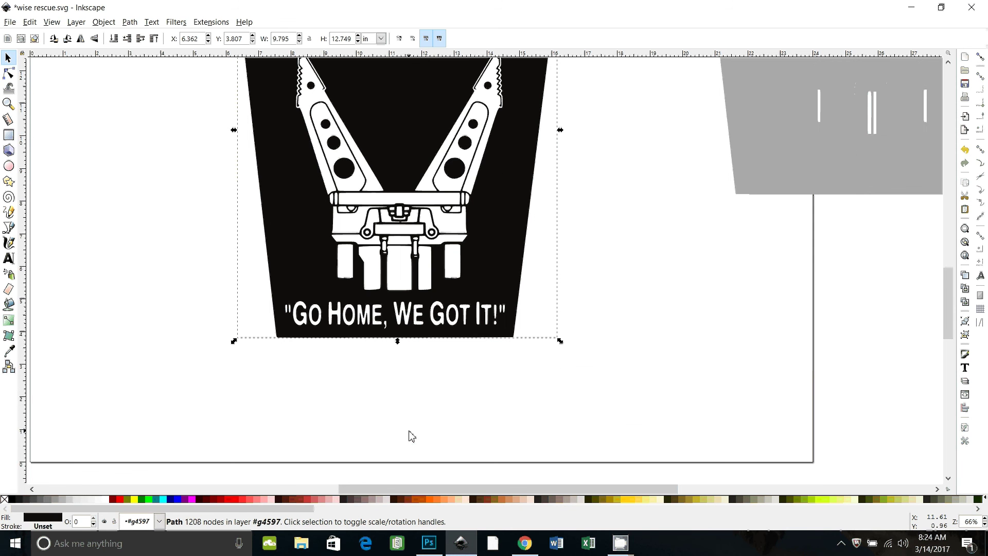
scroll(408, 435, "up", 1)
scroll(264, 443, "up", 2)
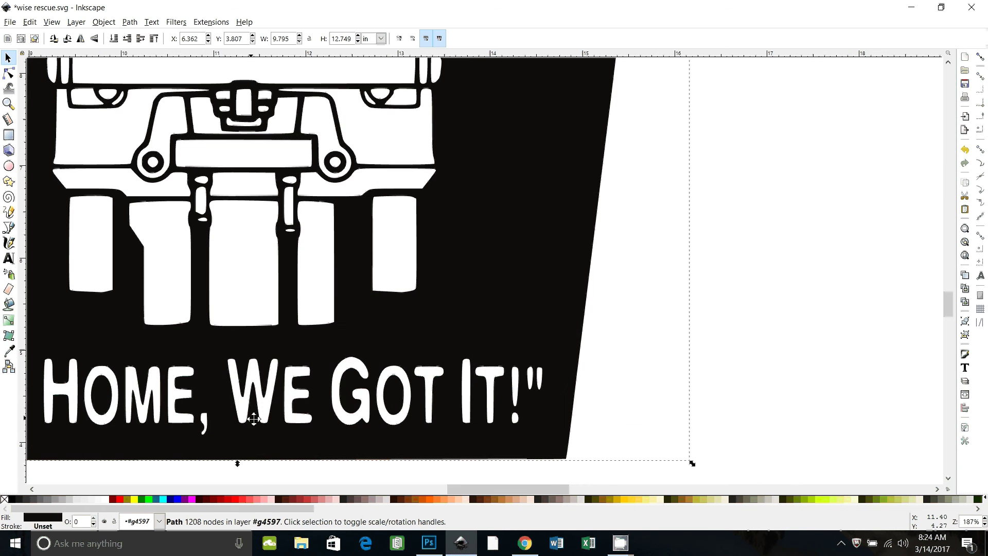
scroll(424, 302, "down", 6)
scroll(424, 302, "left", 8)
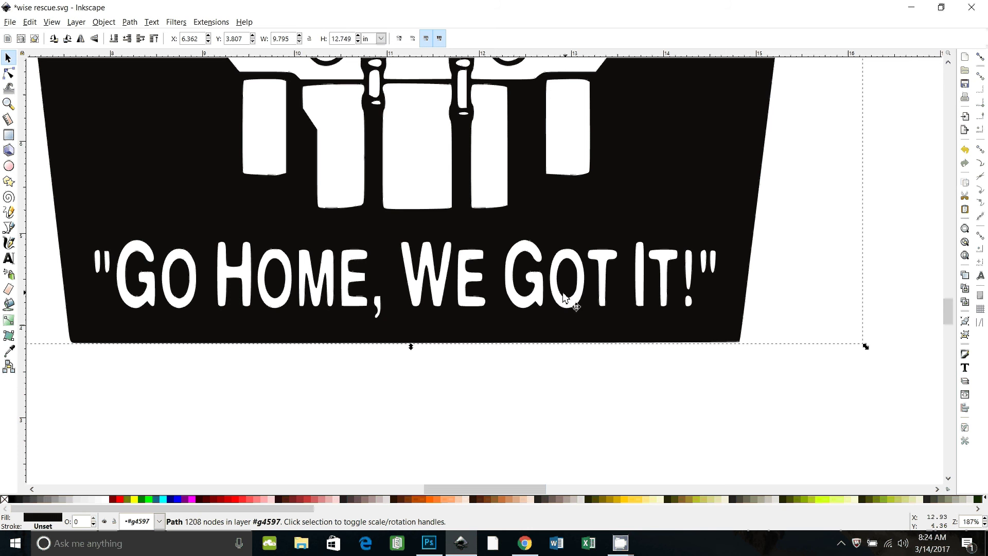
scroll(518, 442, "up", 1)
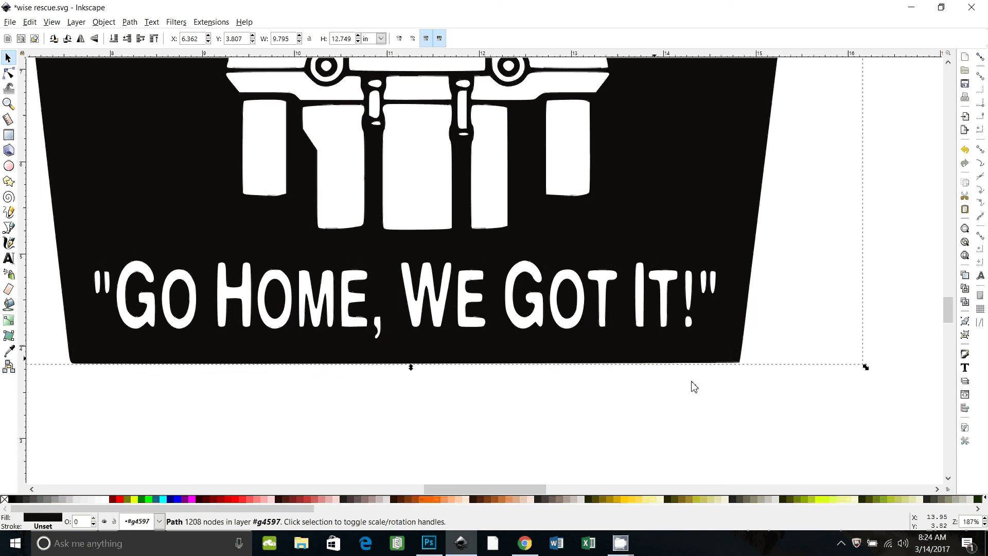
scroll(601, 394, "up", 2)
scroll(597, 381, "up", 20)
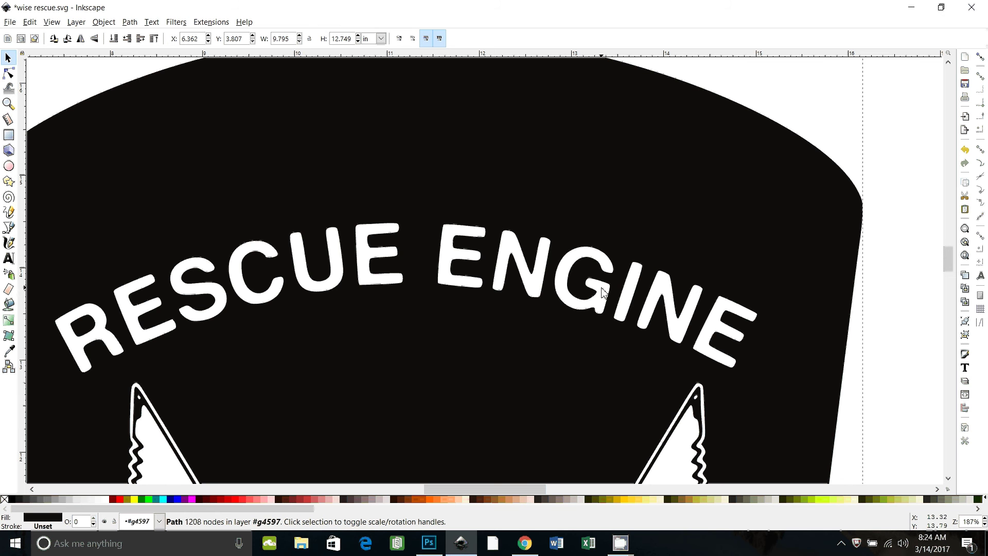
key("minus")
key("minus")
key("minus")
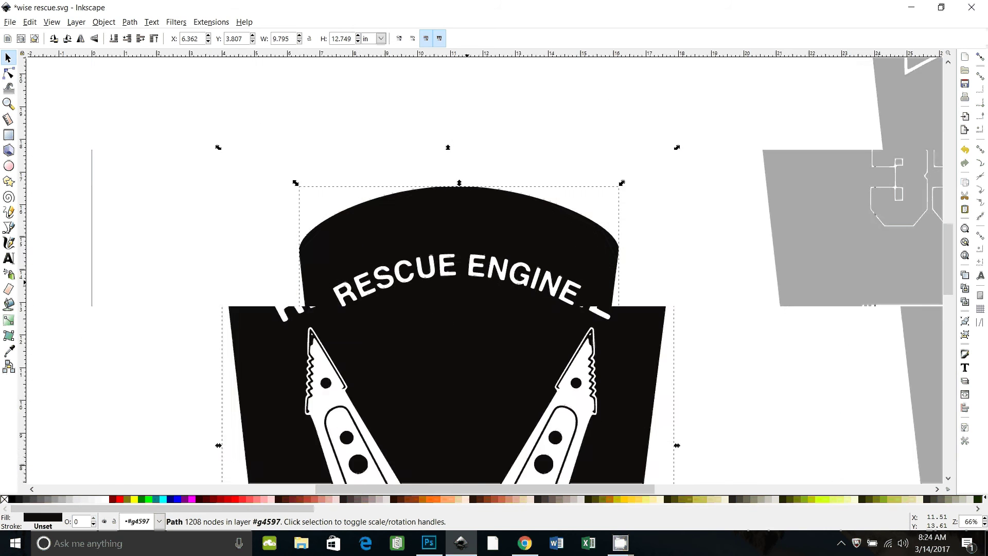
scroll(465, 323, "down", 4)
key("minus")
scroll(465, 322, "down", 3)
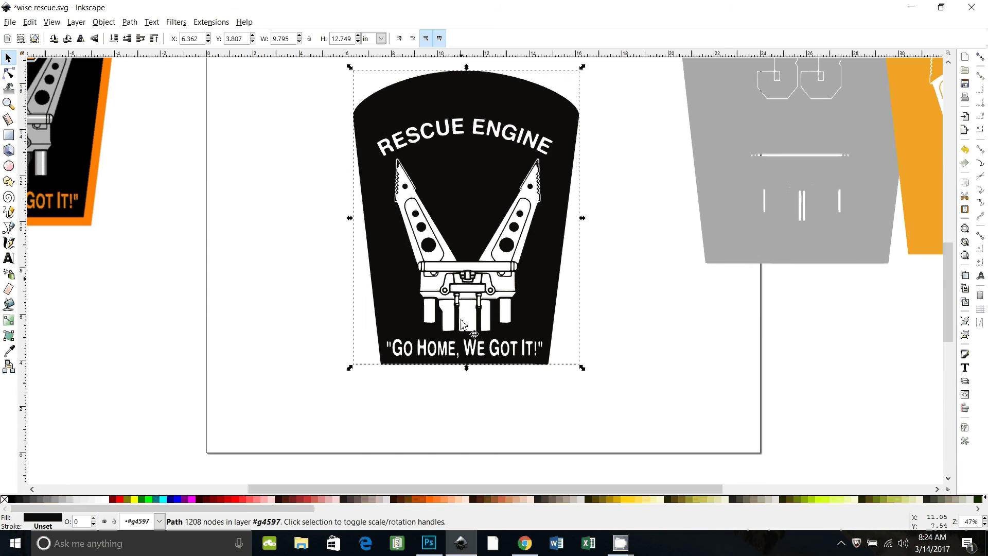
key("n")
key("plus")
key("plus")
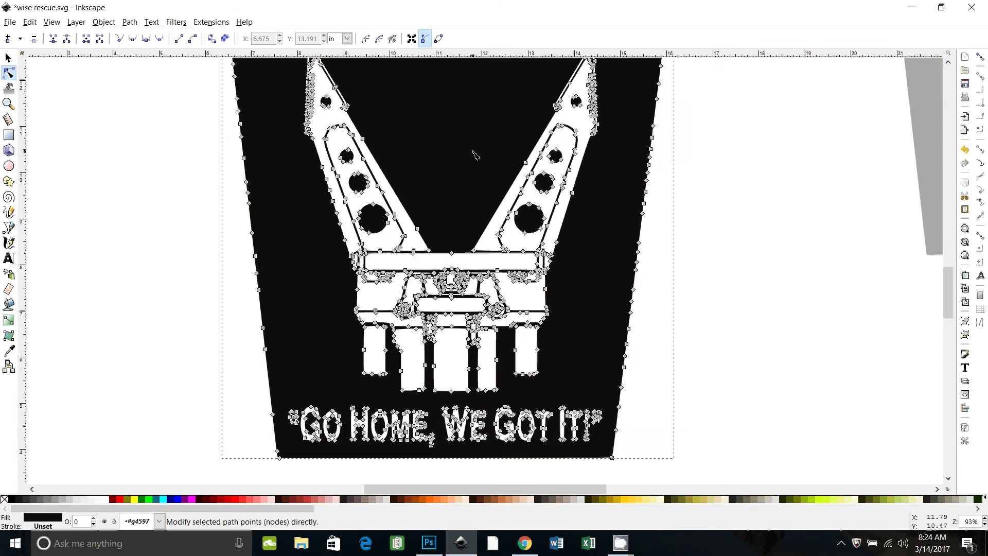
key("plus")
scroll(463, 363, "up", 10)
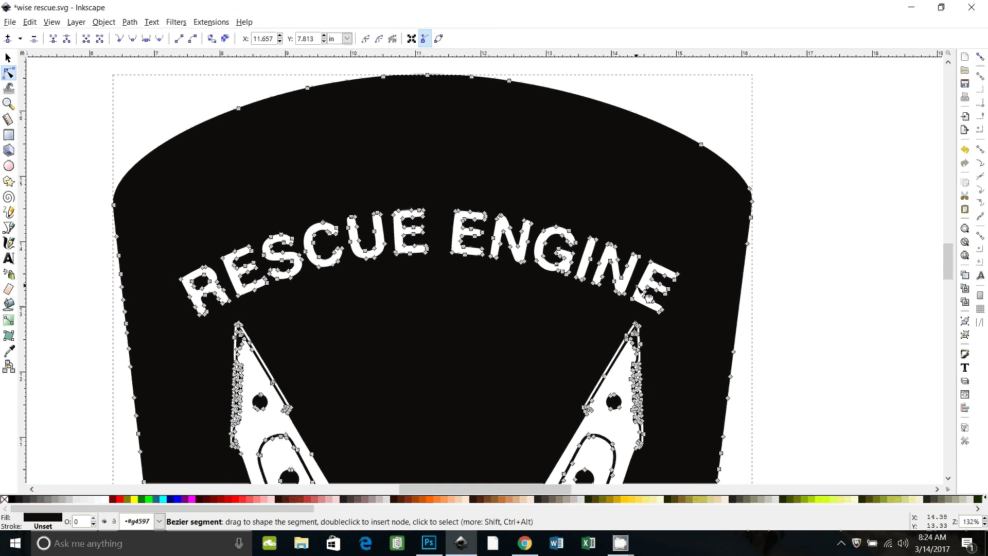
key("minus")
key("minus")
scroll(642, 306, "down", 1)
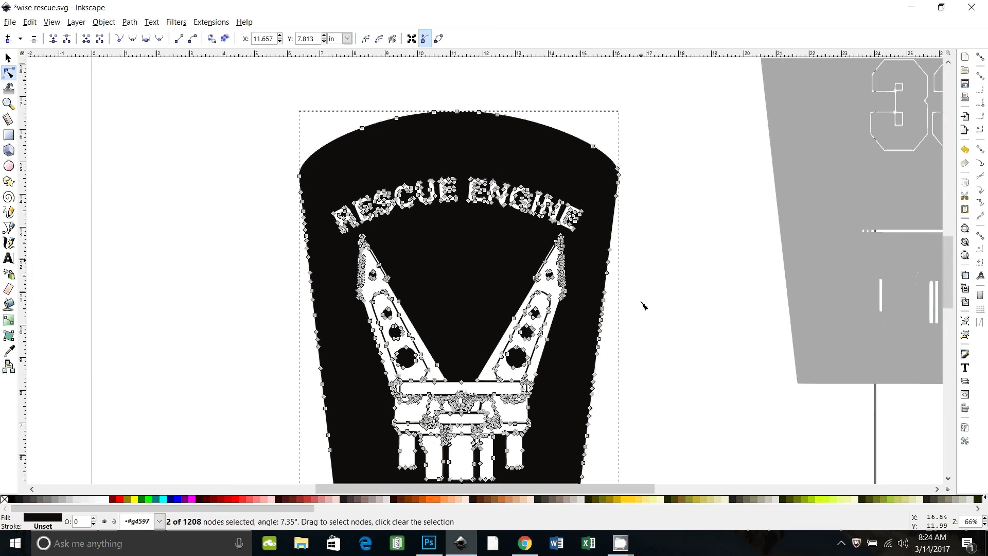
key("s")
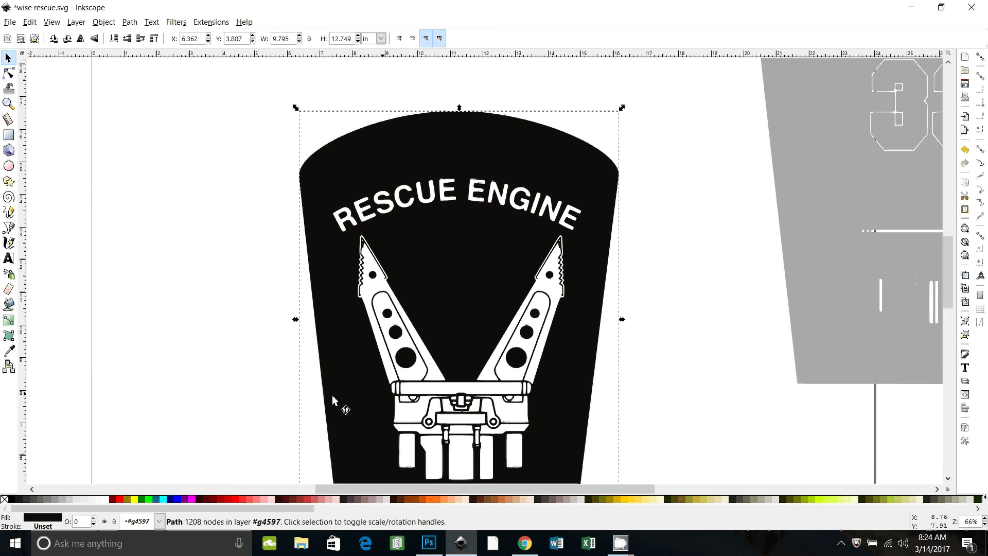
key("minus")
key("minus")
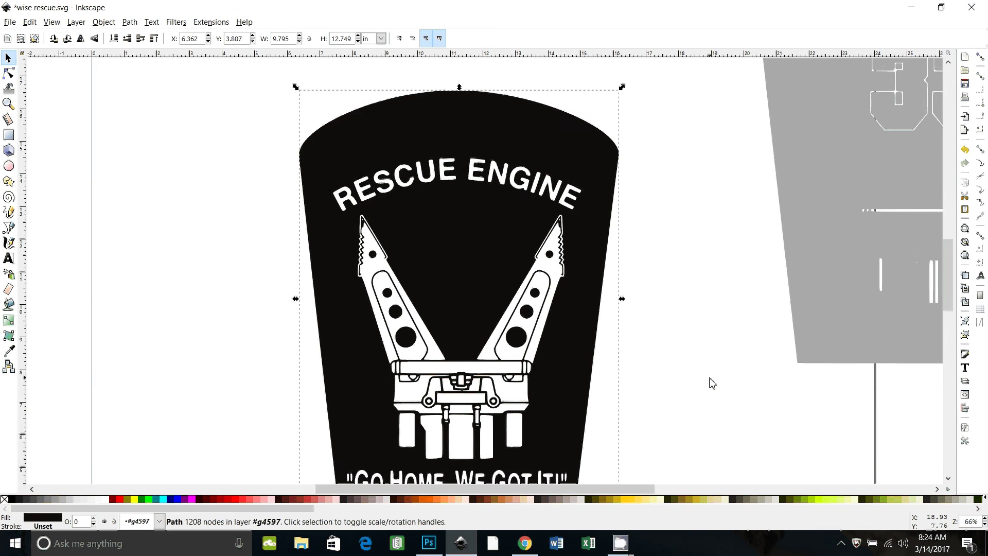